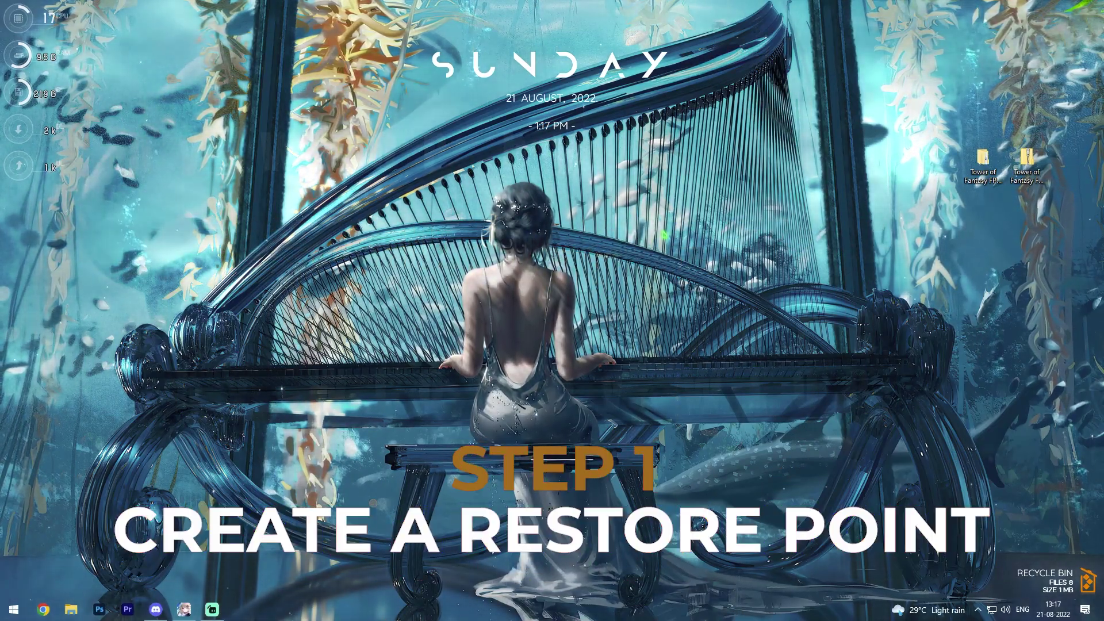
- Open the system protection settings for creating a restore point and select the Local Disk (C:) system drive
key("super")
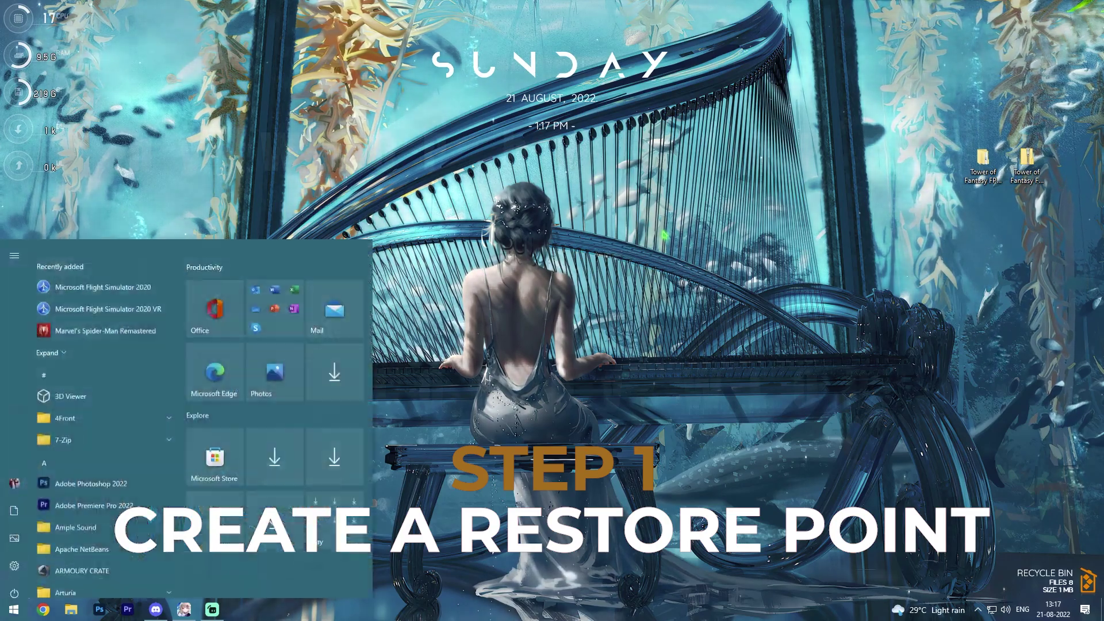
type("create")
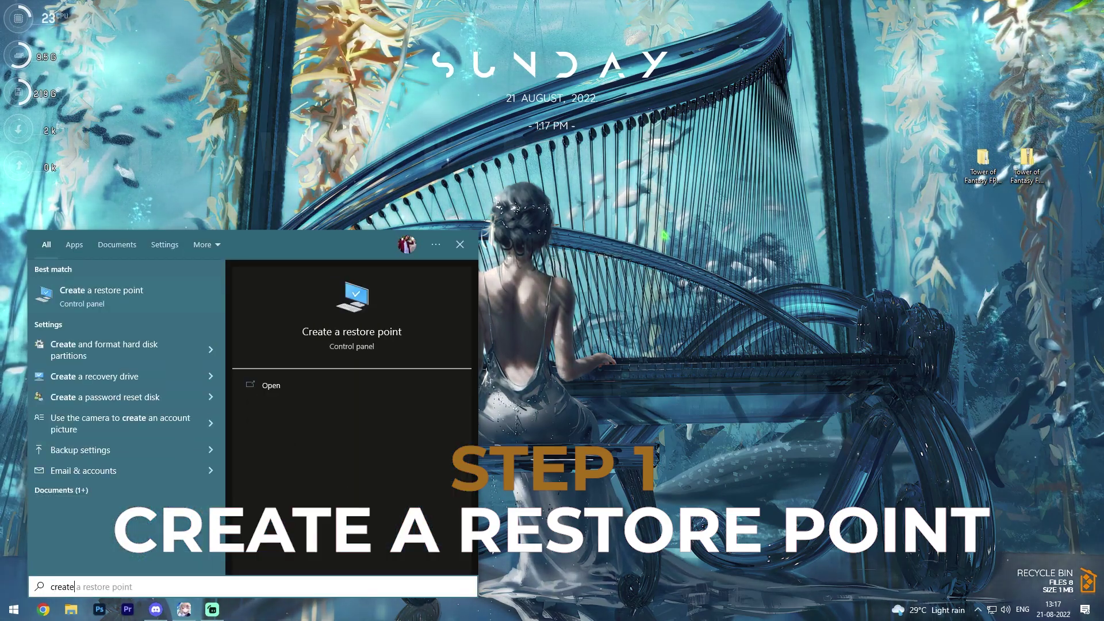
key("Return")
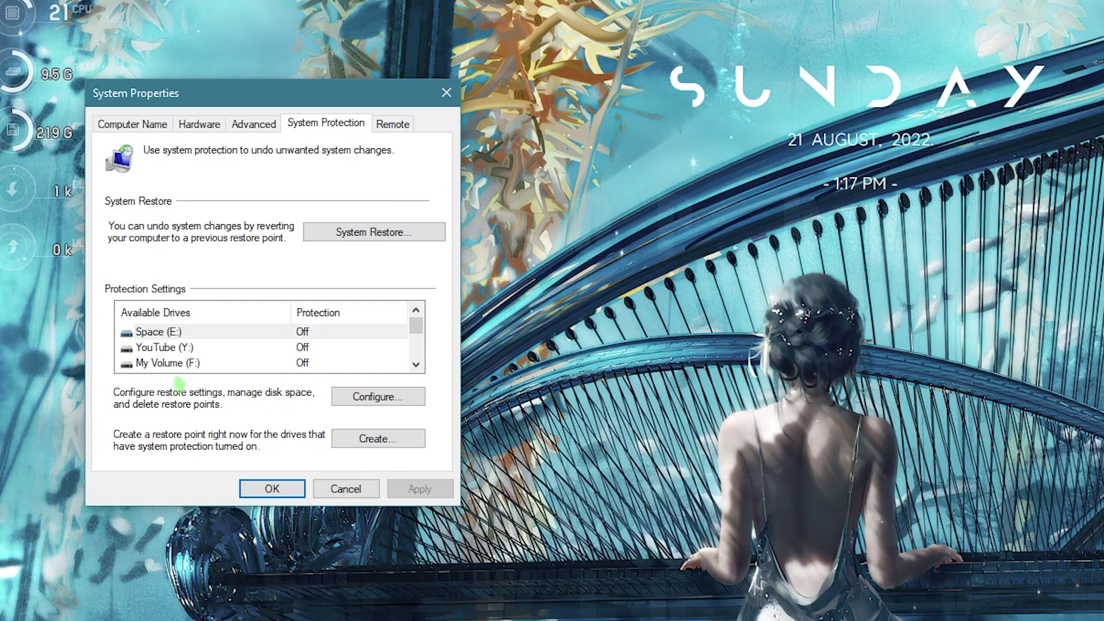
scroll(167, 363, "down", 1)
left_click(168, 351)
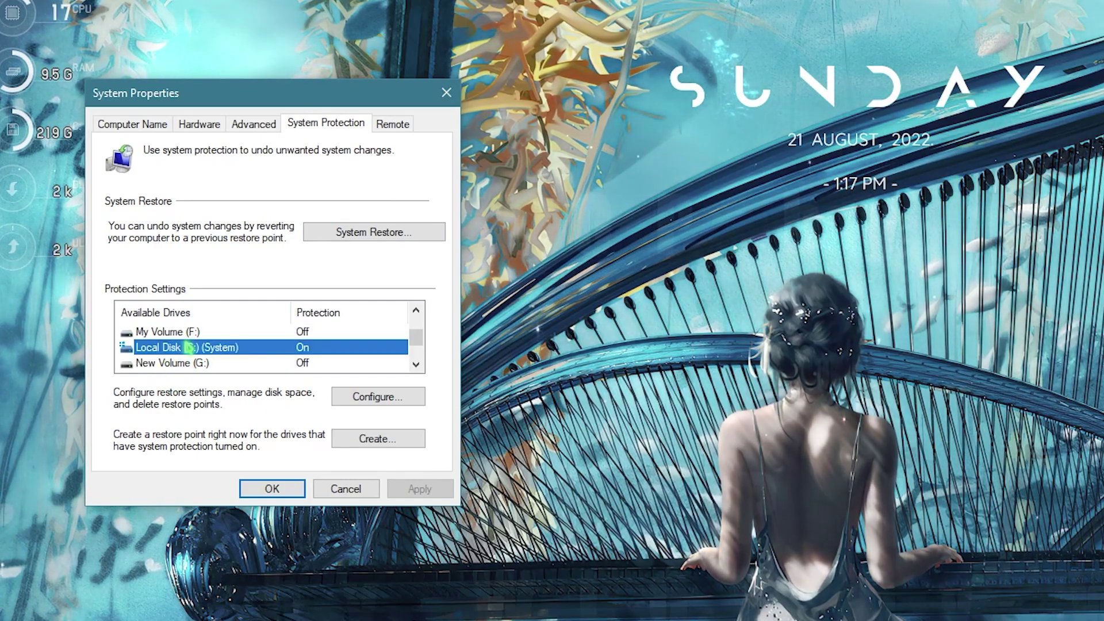
- Create a restore point described as TOF and close System Properties
left_click(359, 442)
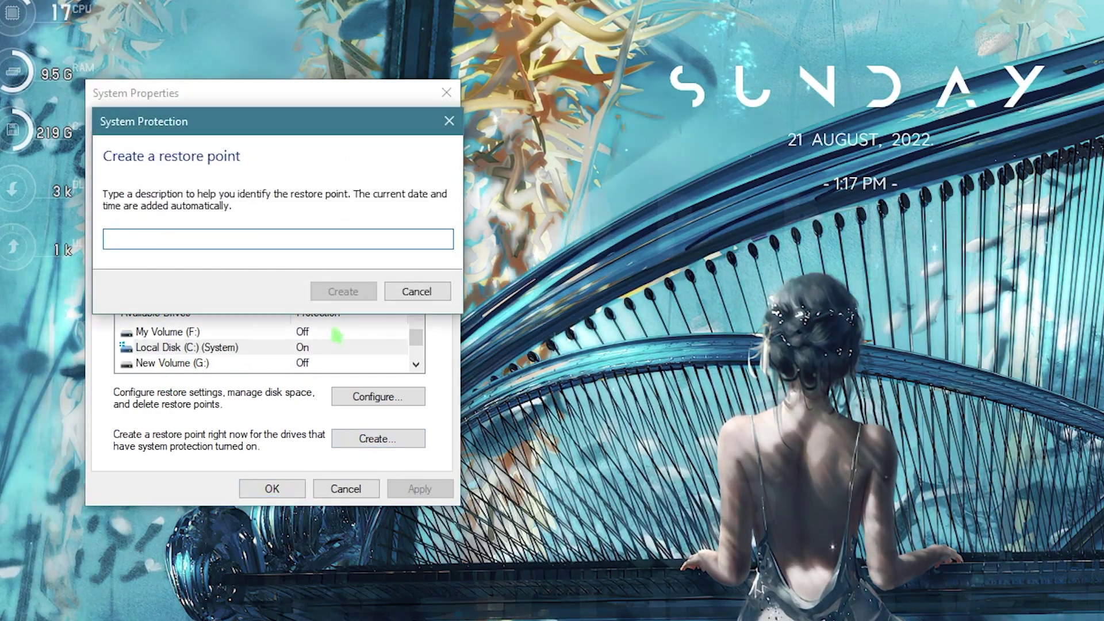
type("TO")
type("P")
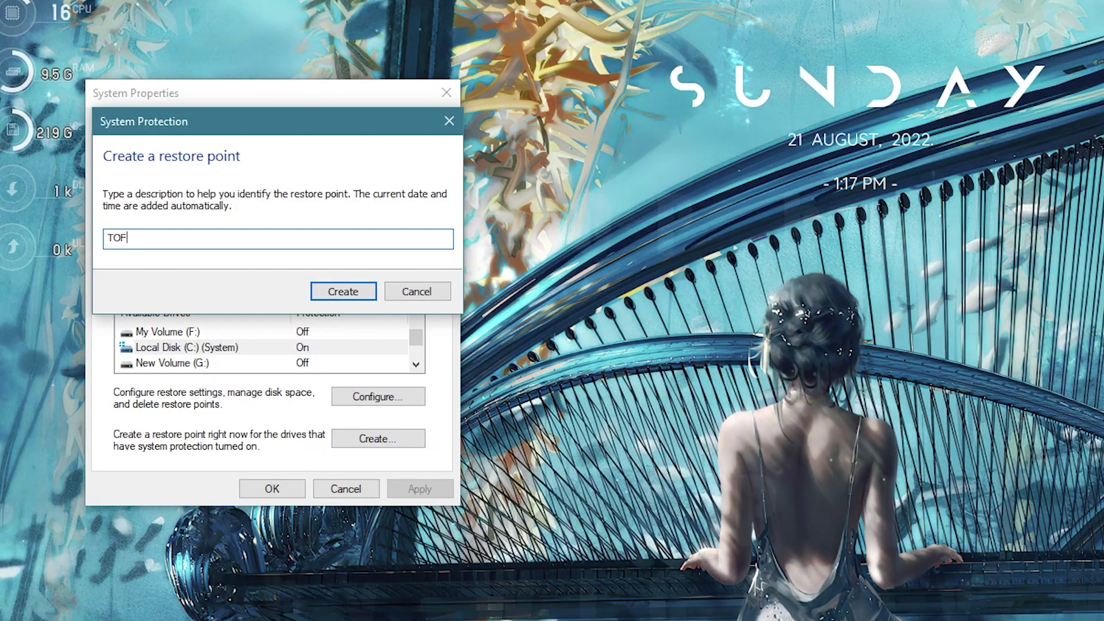
left_click(345, 291)
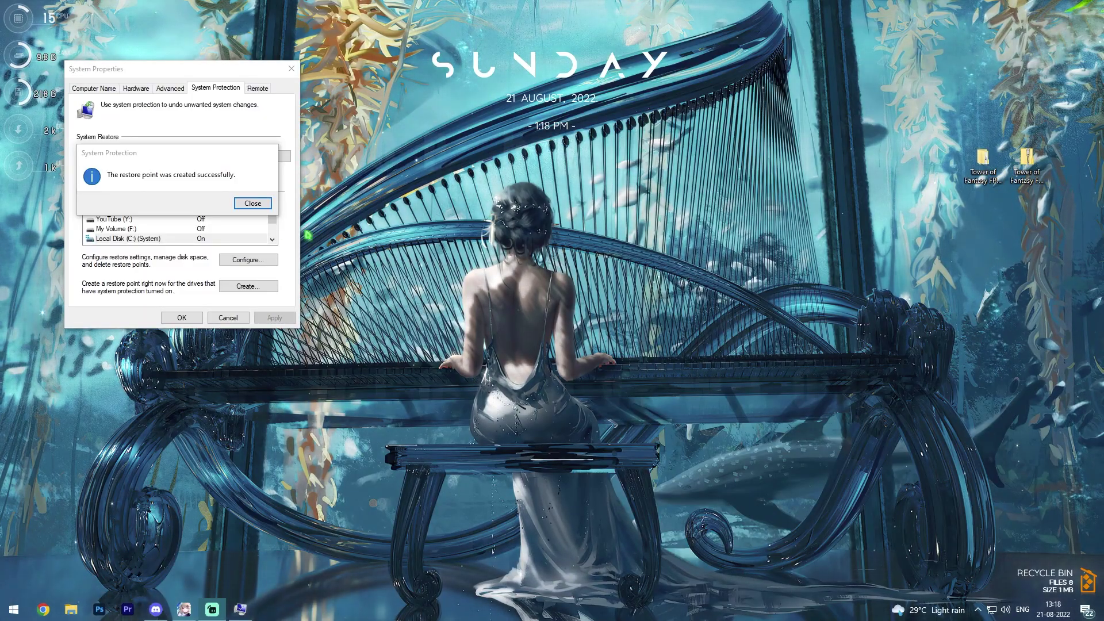
left_click(253, 203)
left_click(291, 68)
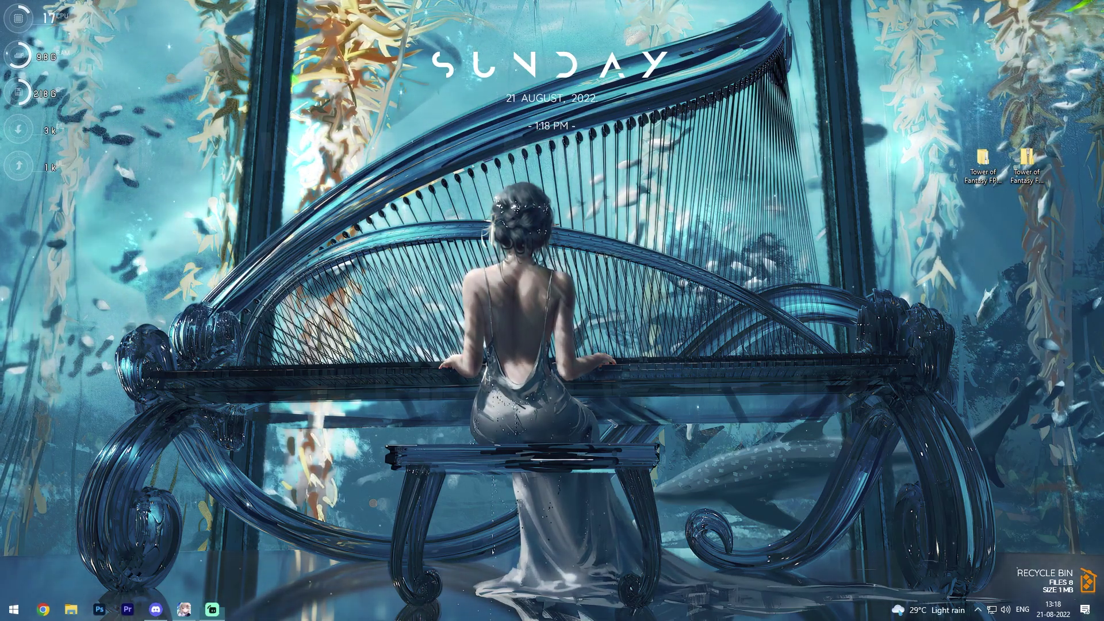
- Open the Windows Game Mode settings and go to the related Graphics settings
key("super")
type("game")
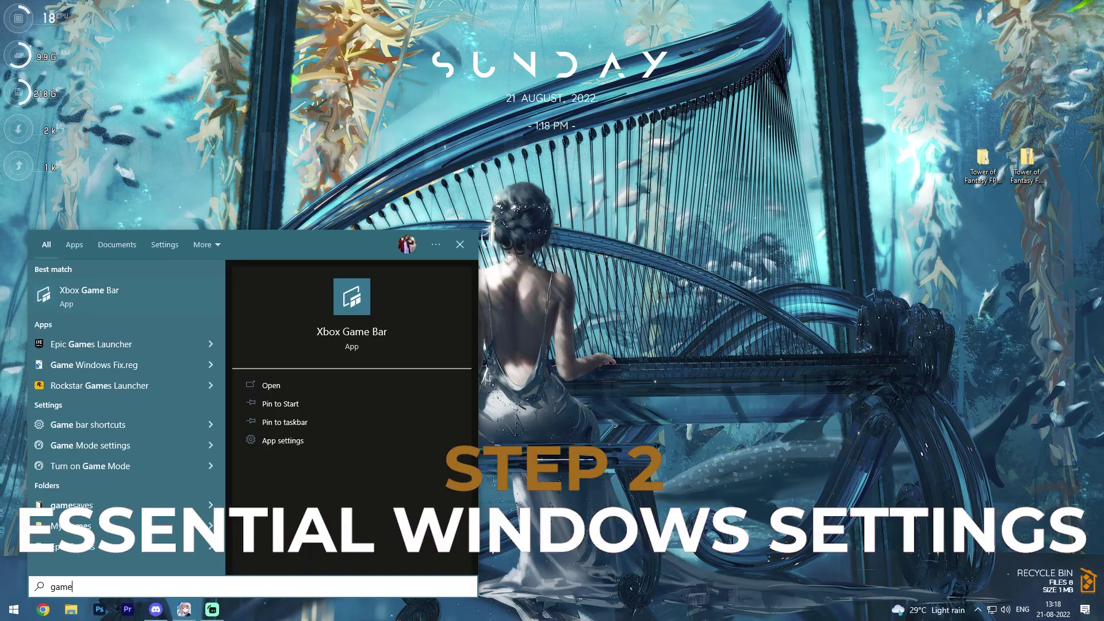
type(" mode")
key("Return")
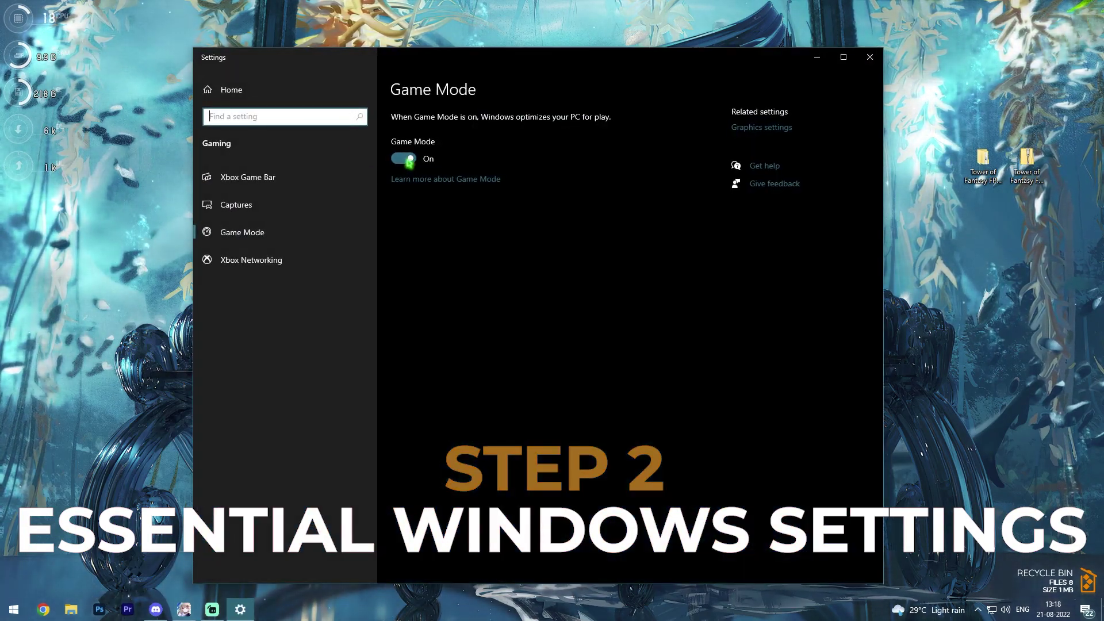
left_click(773, 128)
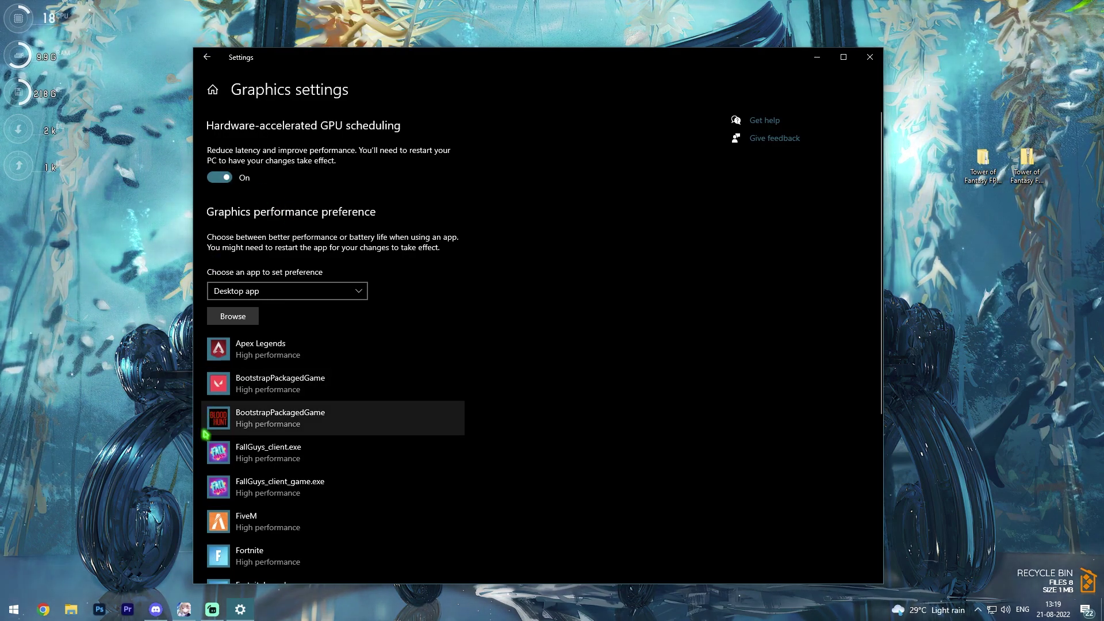
- Open the installation directory from the Tower of Fantasy launcher, copy its folder path, and return to Graphics settings
left_click(185, 612)
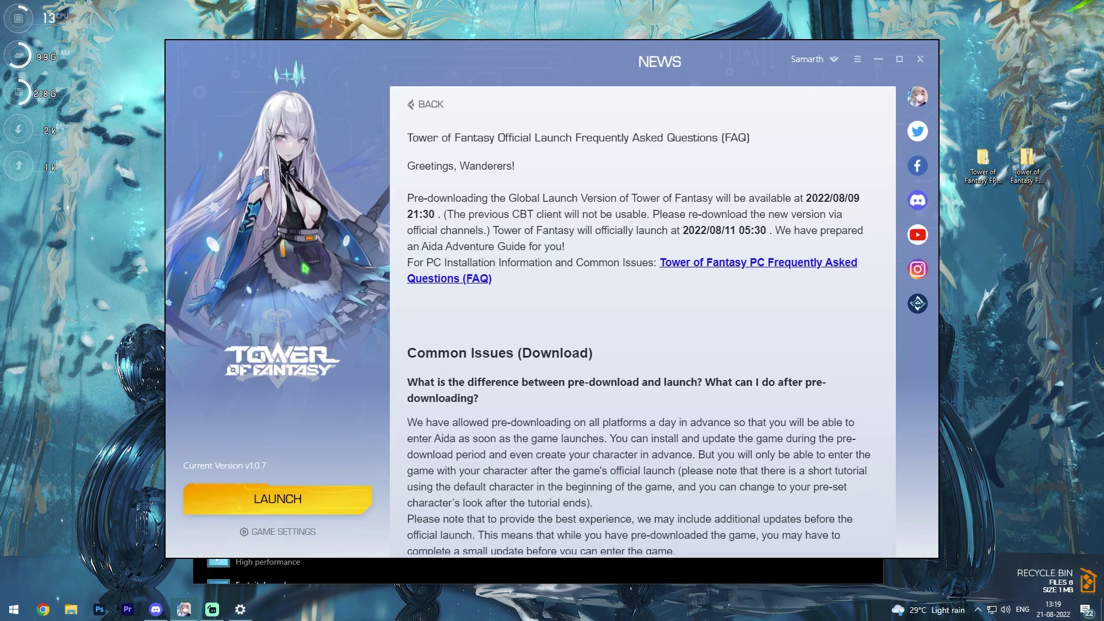
left_click(283, 538)
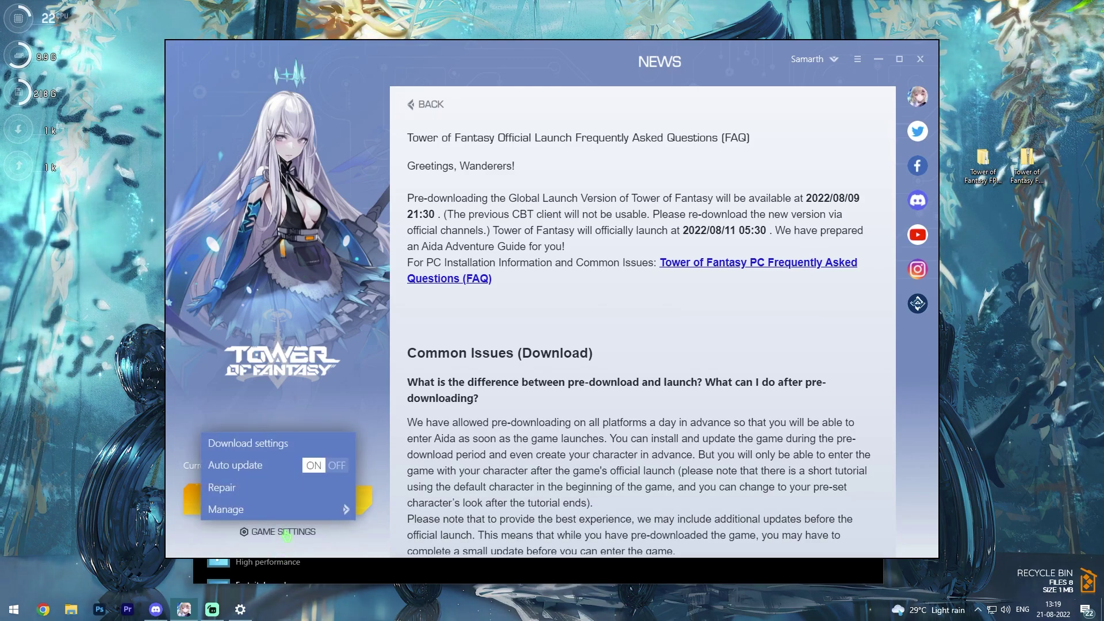
mouse_move(353, 506)
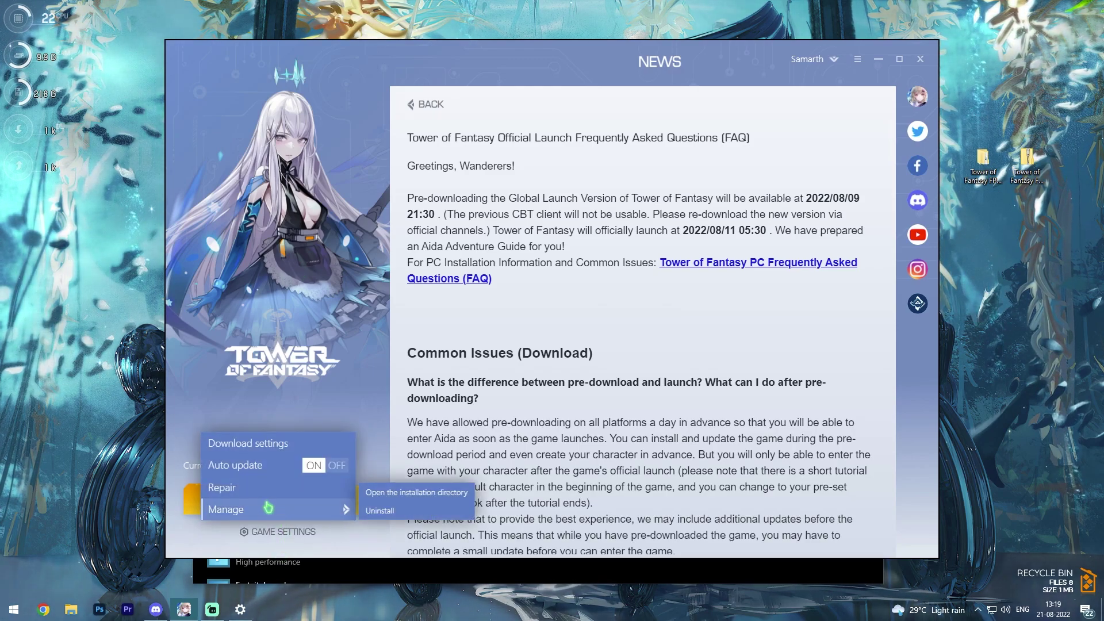
left_click(406, 492)
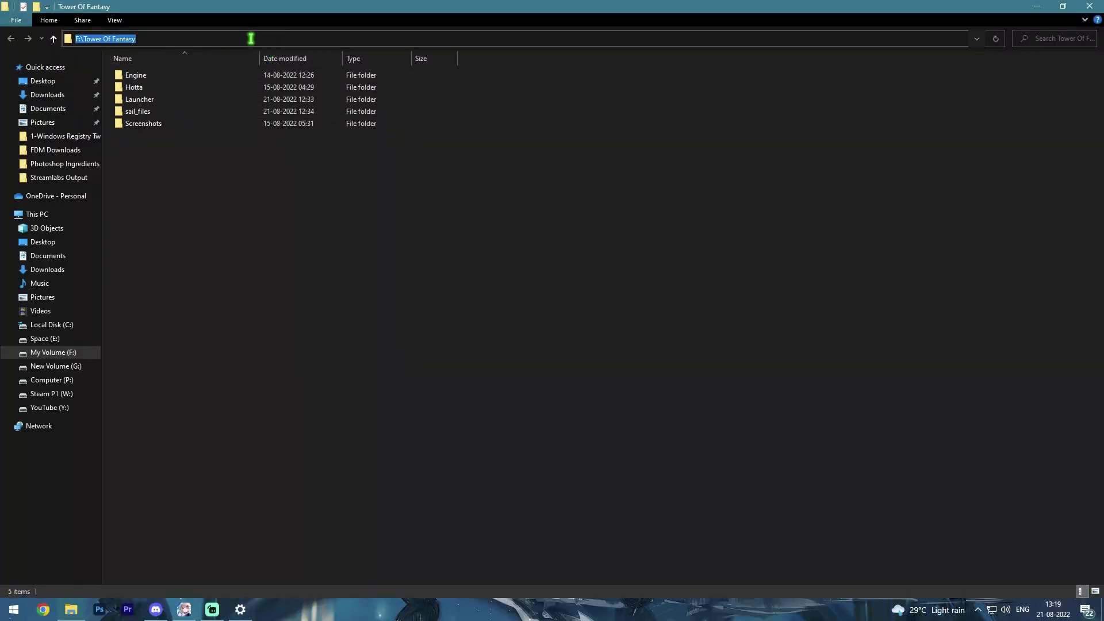
left_click(1038, 6)
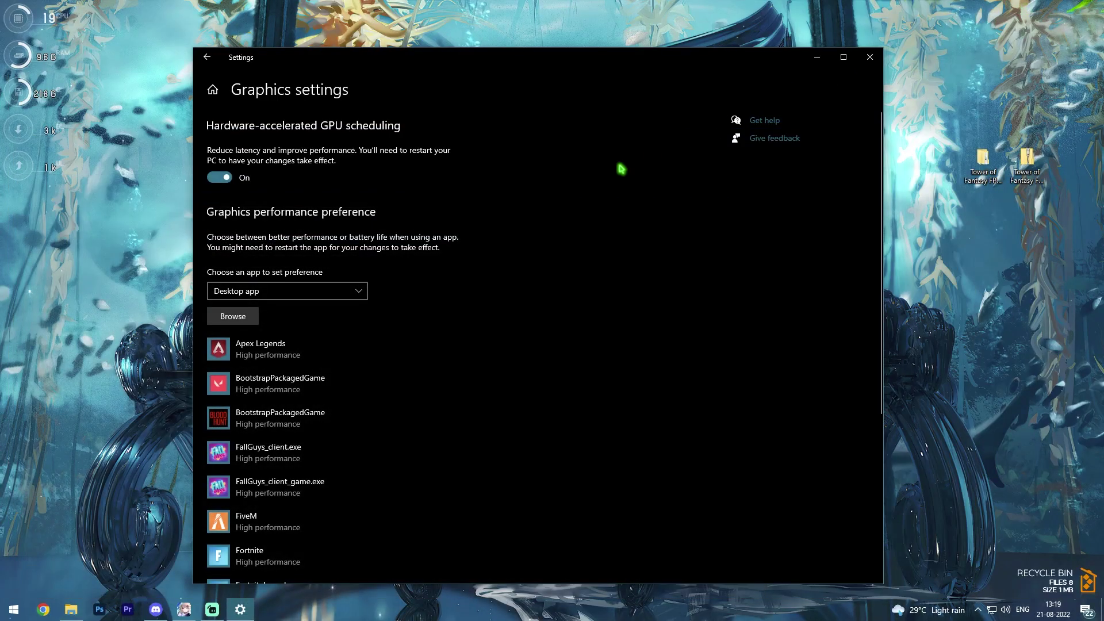
- Add tof_launcher.exe from F:\Tower Of Fantasy\Launcher to the graphics performance preference list
left_click(233, 313)
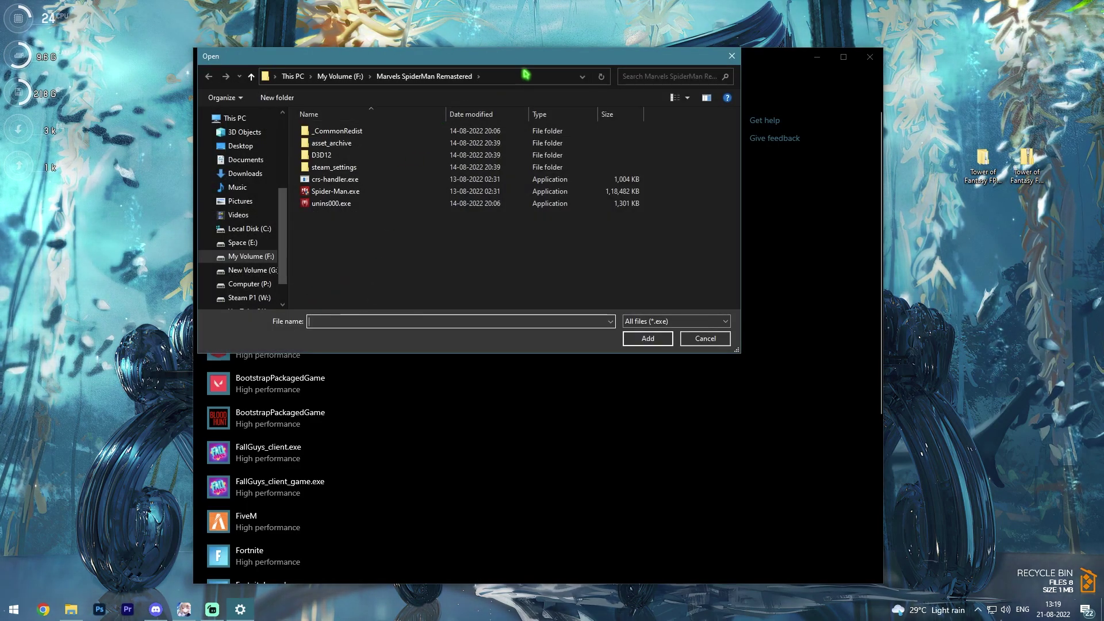
left_click(526, 74)
type("F:\\Tower Of Fantasy")
key("Return")
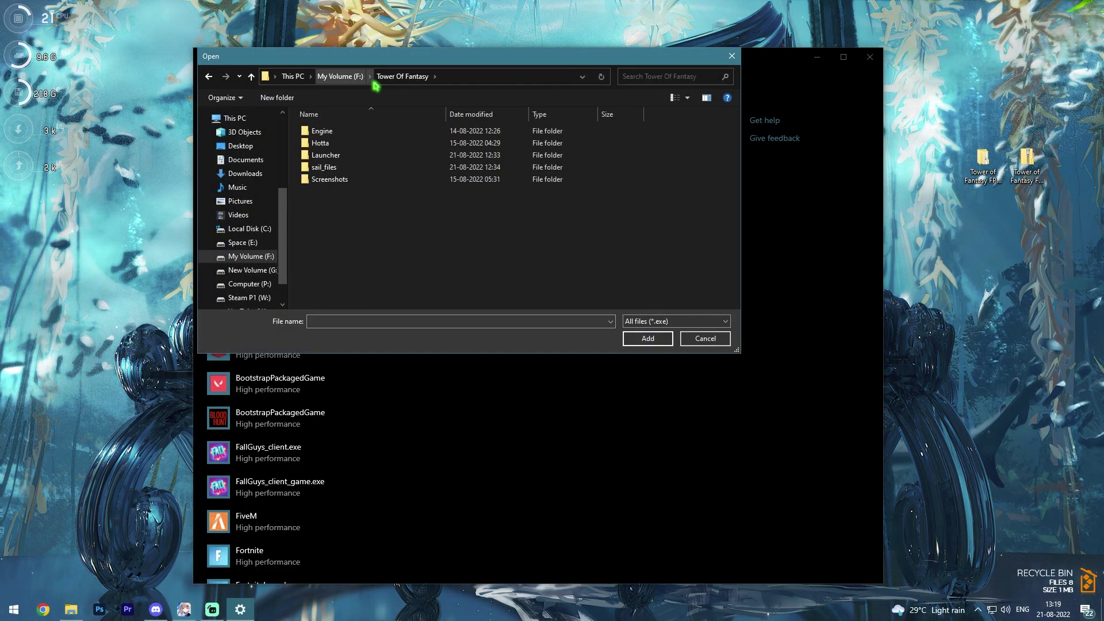
double_click(345, 154)
left_click(342, 277)
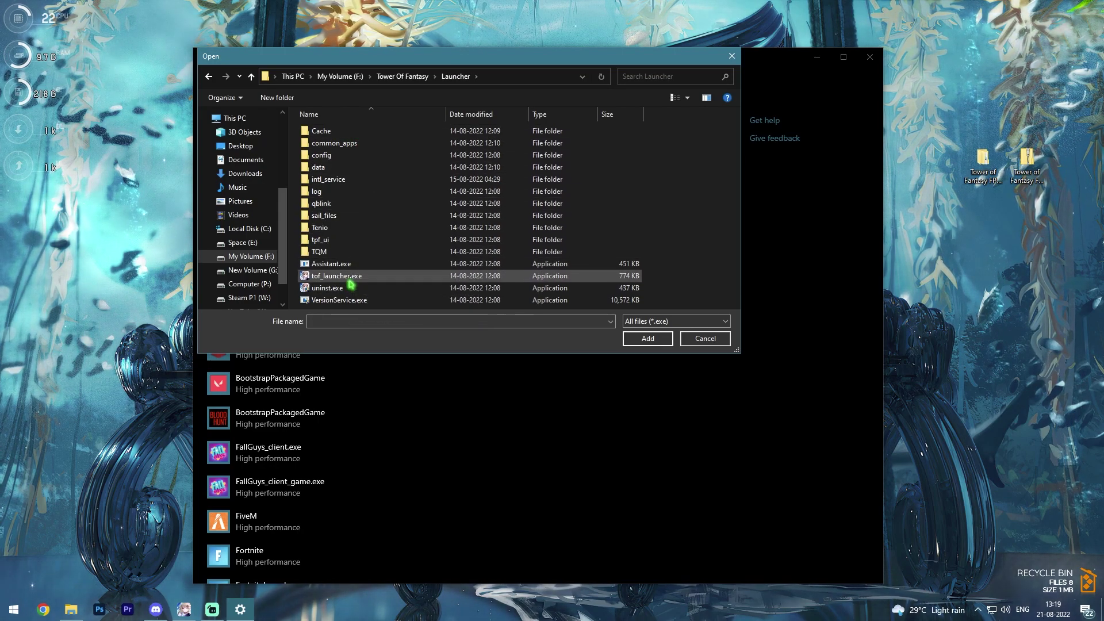
left_click(657, 340)
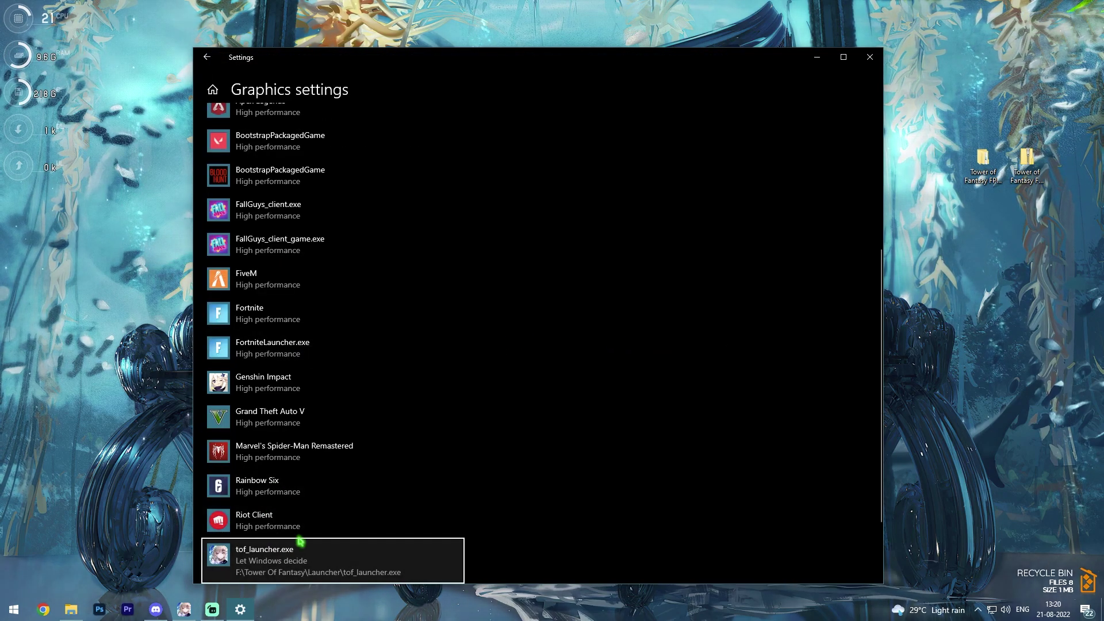
- Set the graphics preference of tof_launcher.exe to High performance, save it, and close Settings
scroll(377, 535, "down", 2)
left_click(379, 511)
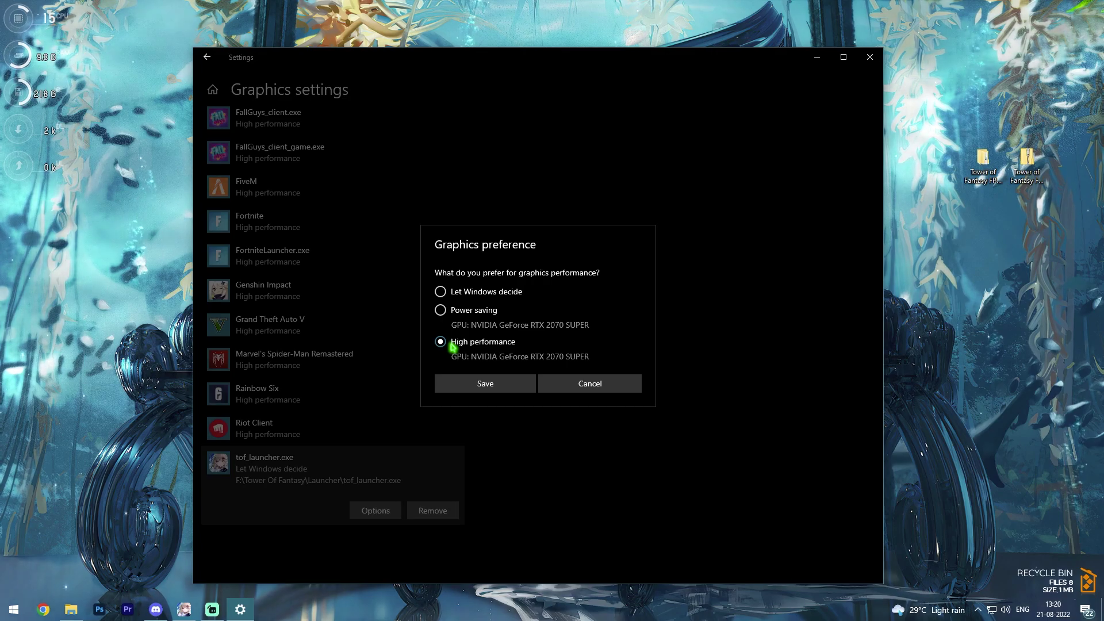
left_click(498, 384)
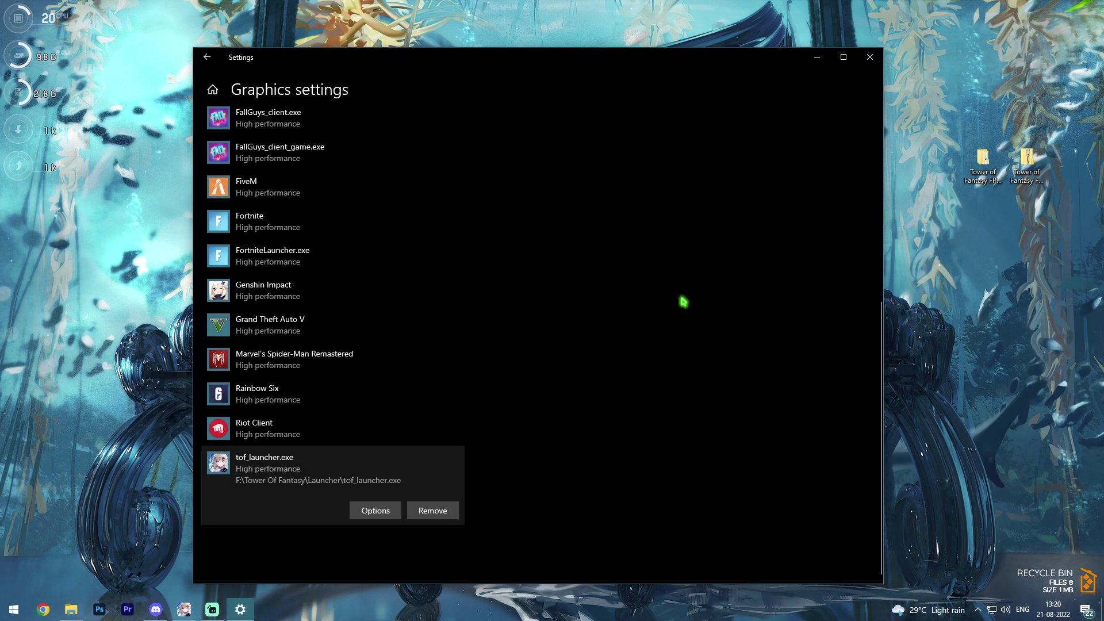
left_click(867, 61)
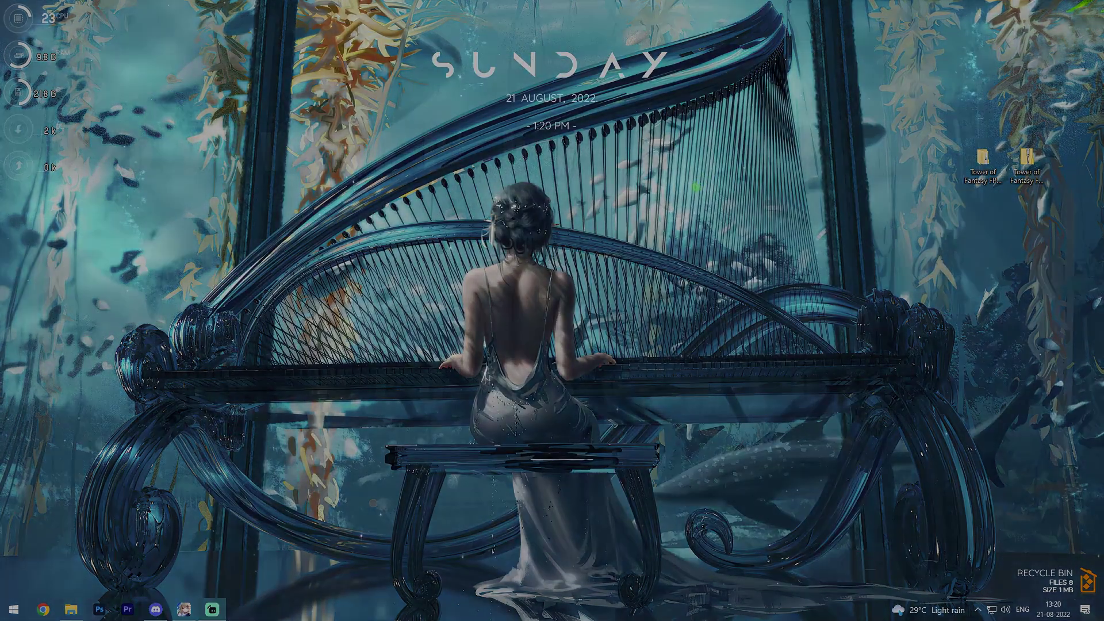
- Open Control Panel, search for power, and open Power Options
key("super")
type("control panel")
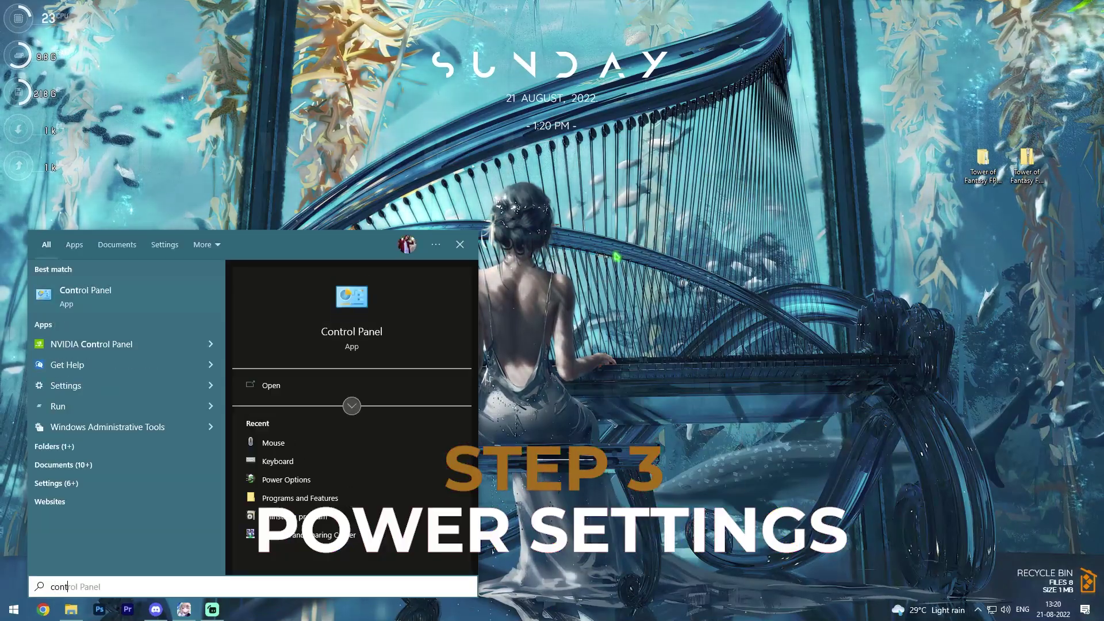
key("Return")
left_click(738, 137)
type("powe")
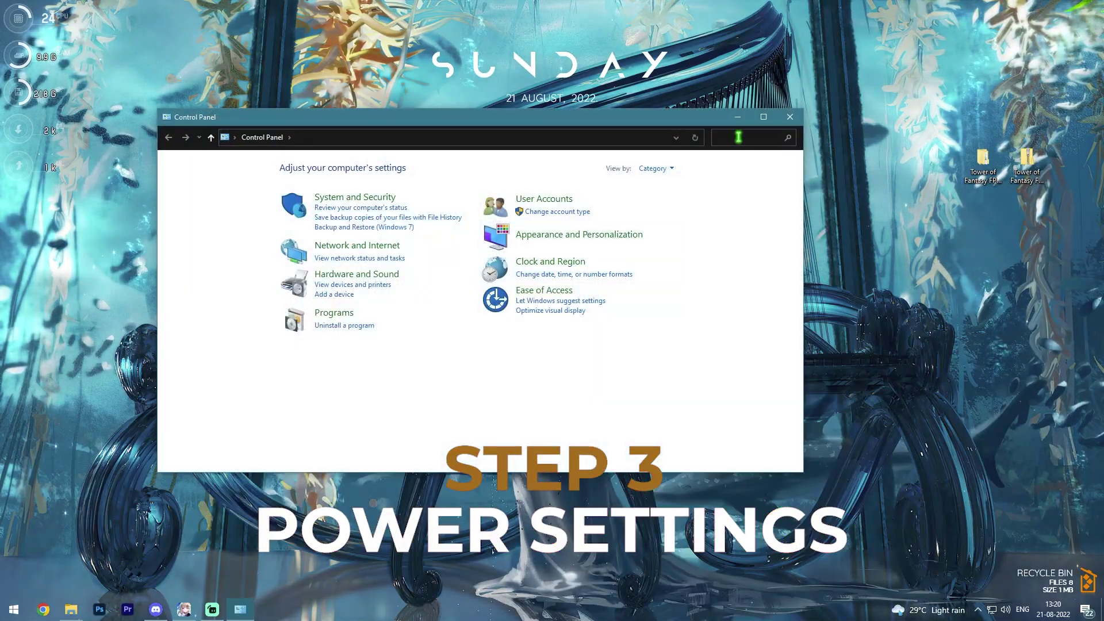
type("r")
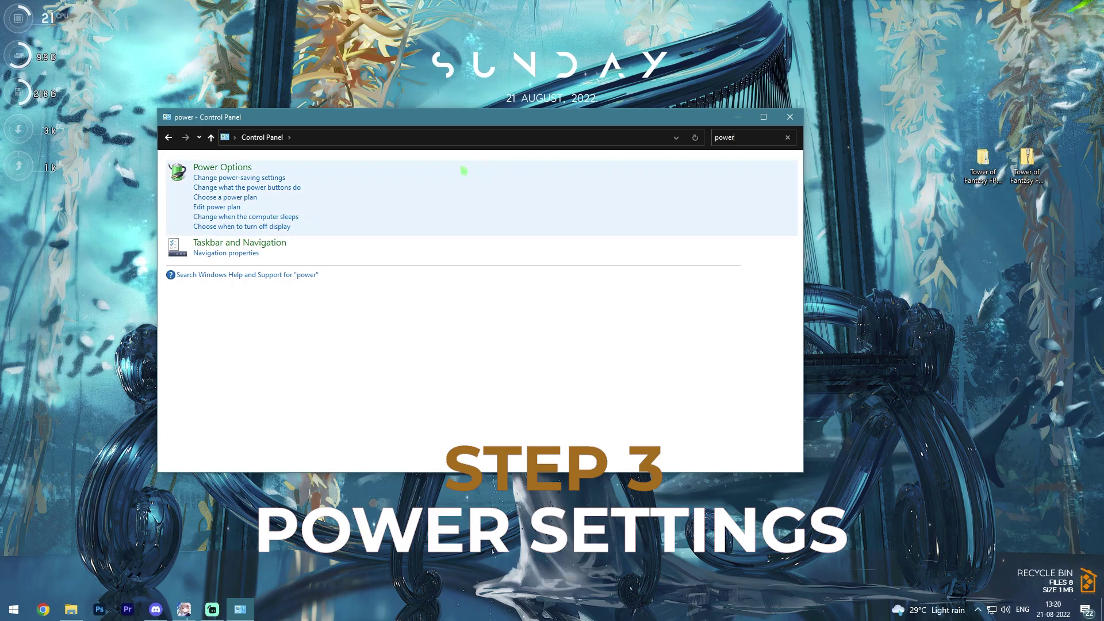
left_click(236, 168)
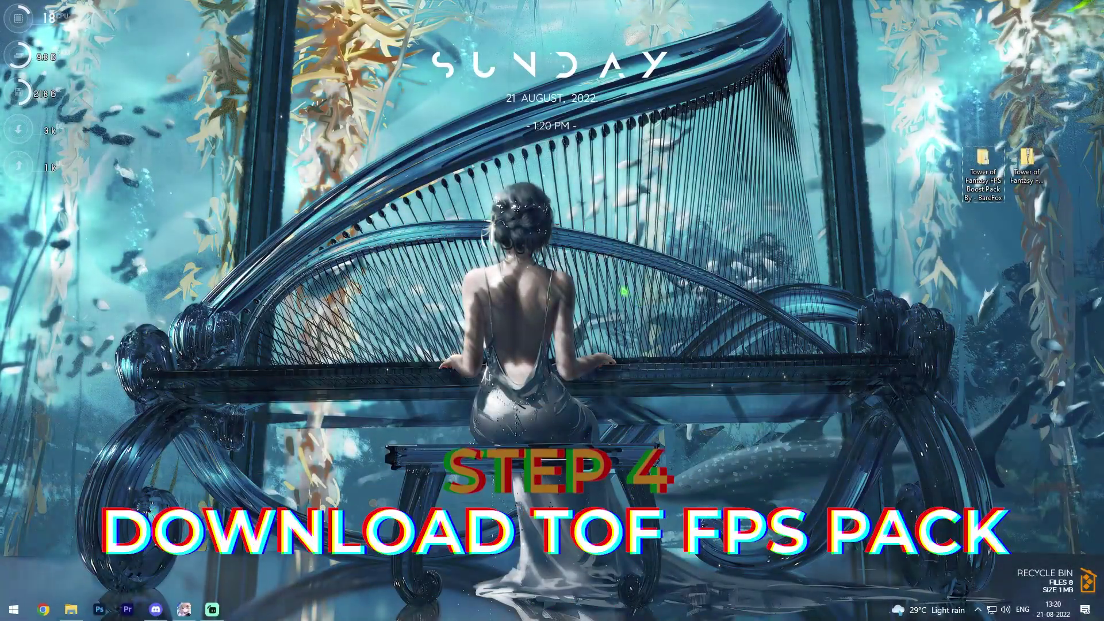
- Open the Tower of Fantasy FPS Boost Pack folder on the desktop and enter its 1-Windows Registry Tweaks subfolder
left_click_drag(754, 133, 1027, 196)
left_click(1007, 292)
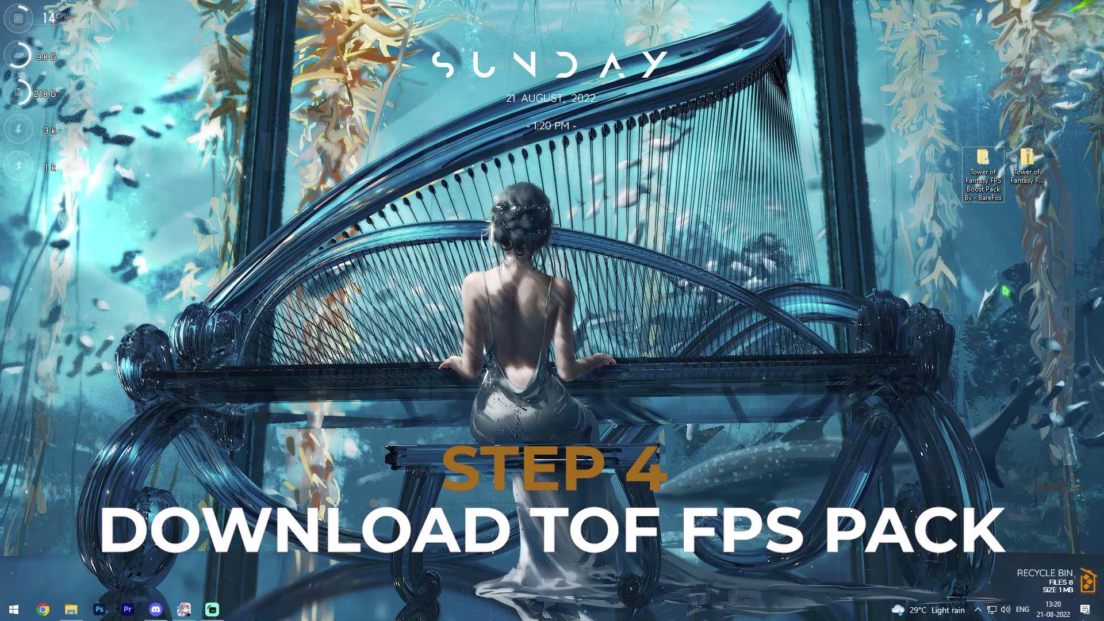
double_click(988, 164)
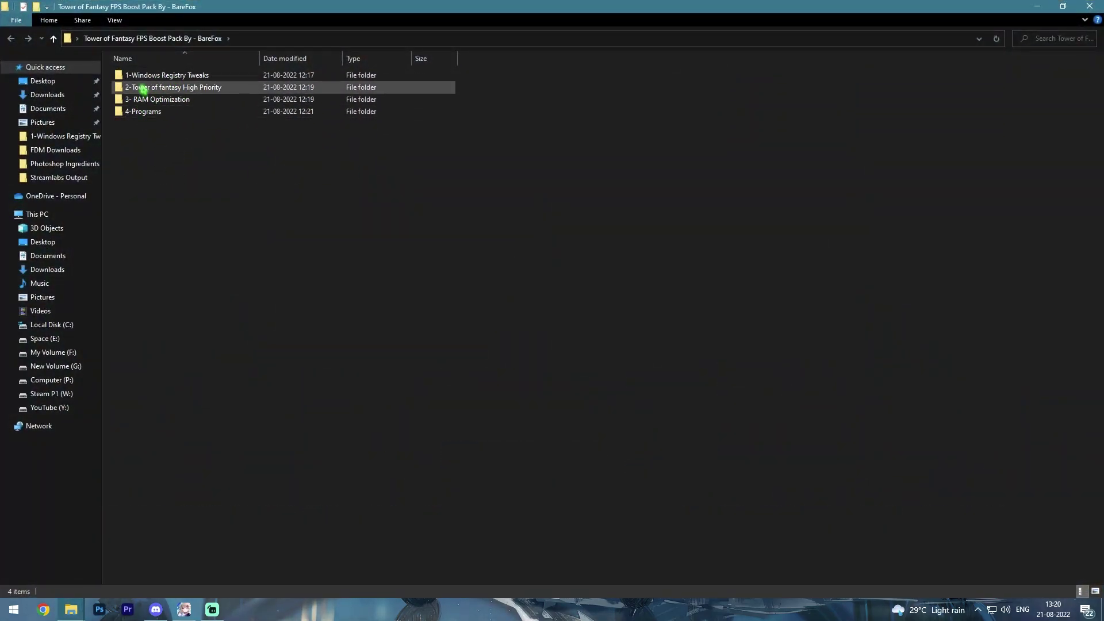
left_click(163, 77)
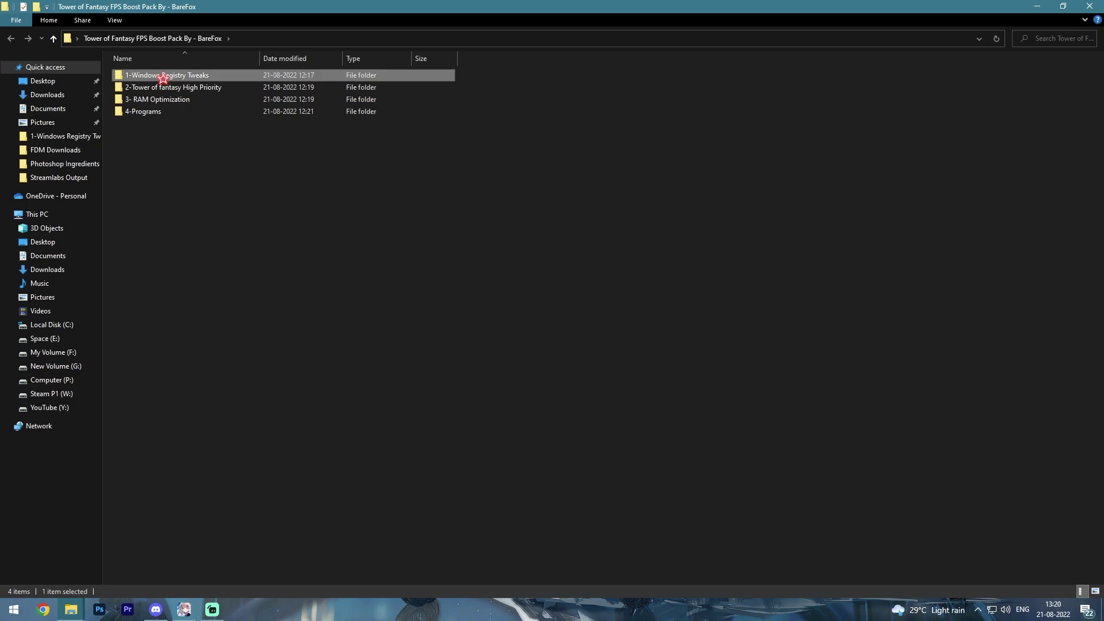
key("Return")
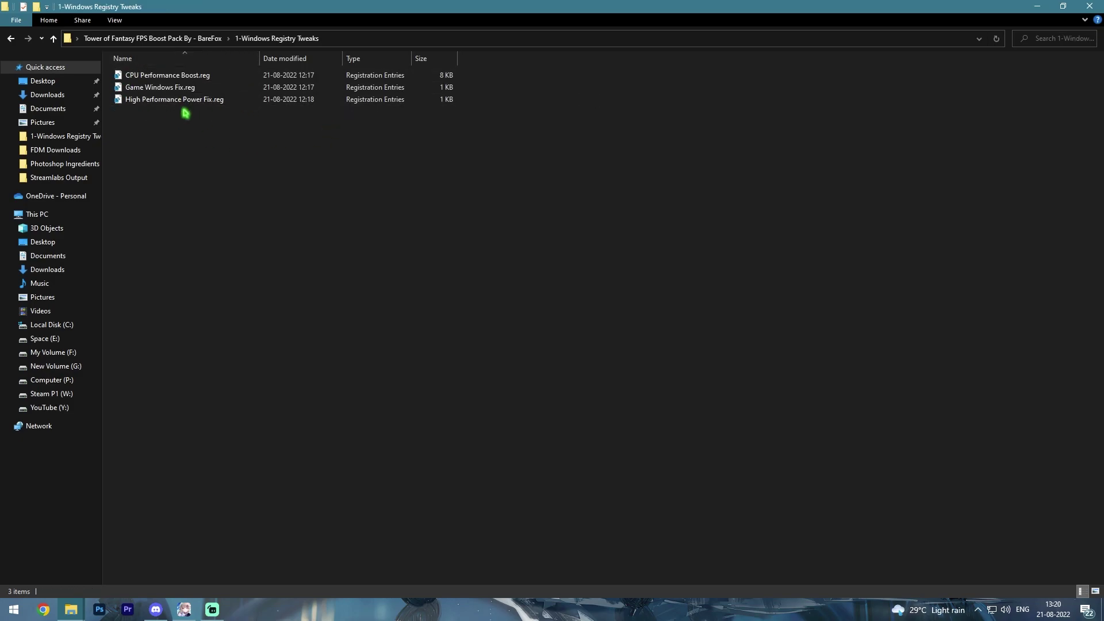
- Open CPU Performance Boost.reg for editing in Notepad and read through its registry entries to the end
left_click(168, 80)
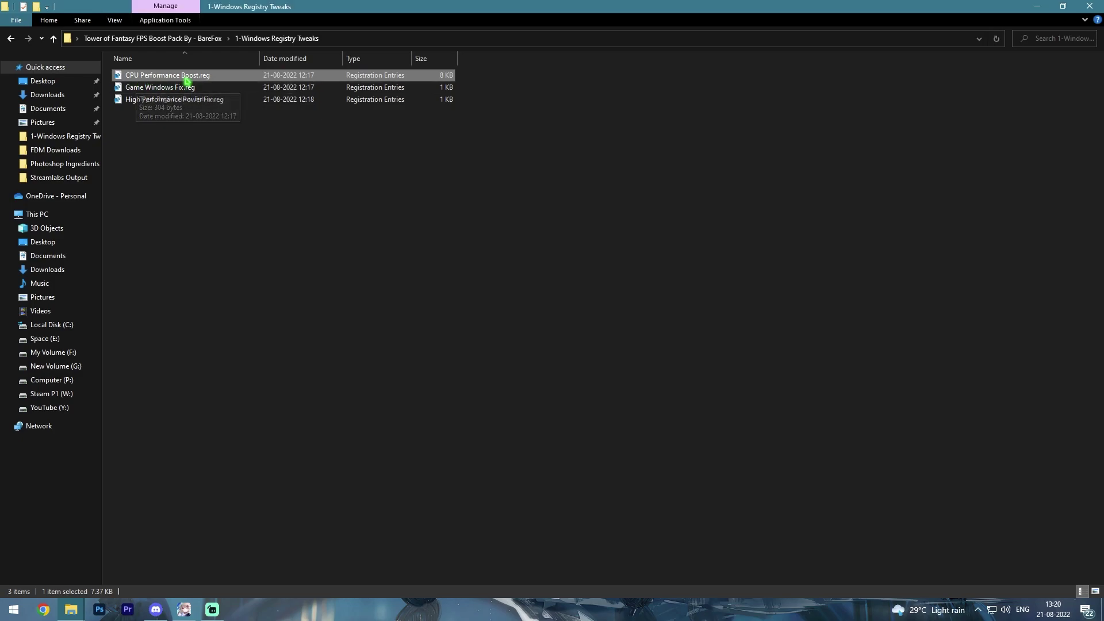
right_click(185, 79)
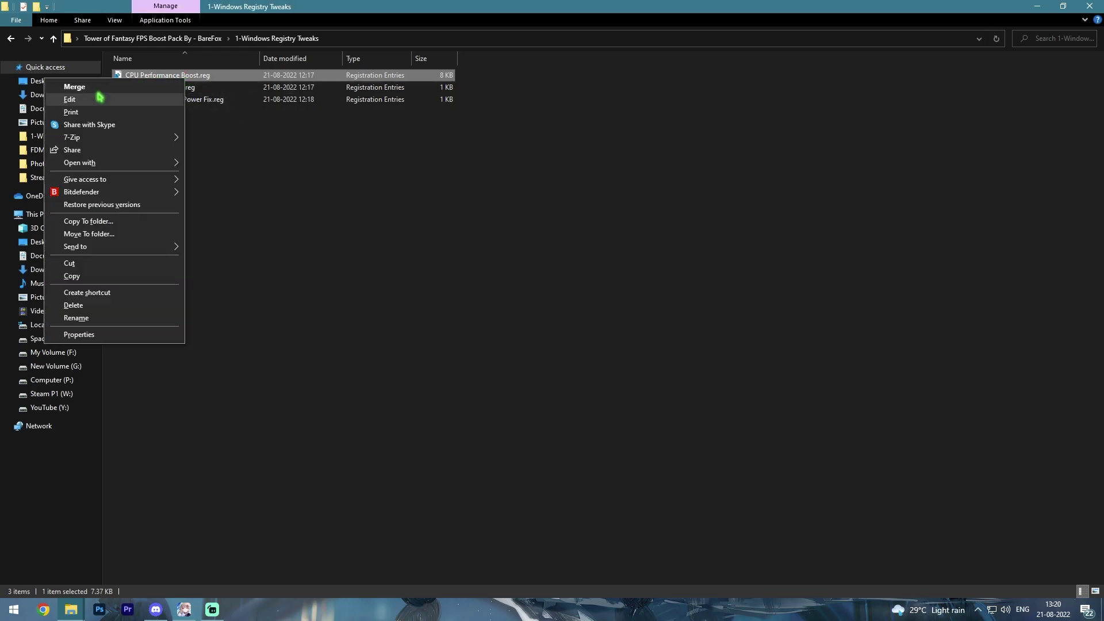
left_click(98, 94)
scroll(233, 220, "down", 3)
scroll(233, 218, "up", 3)
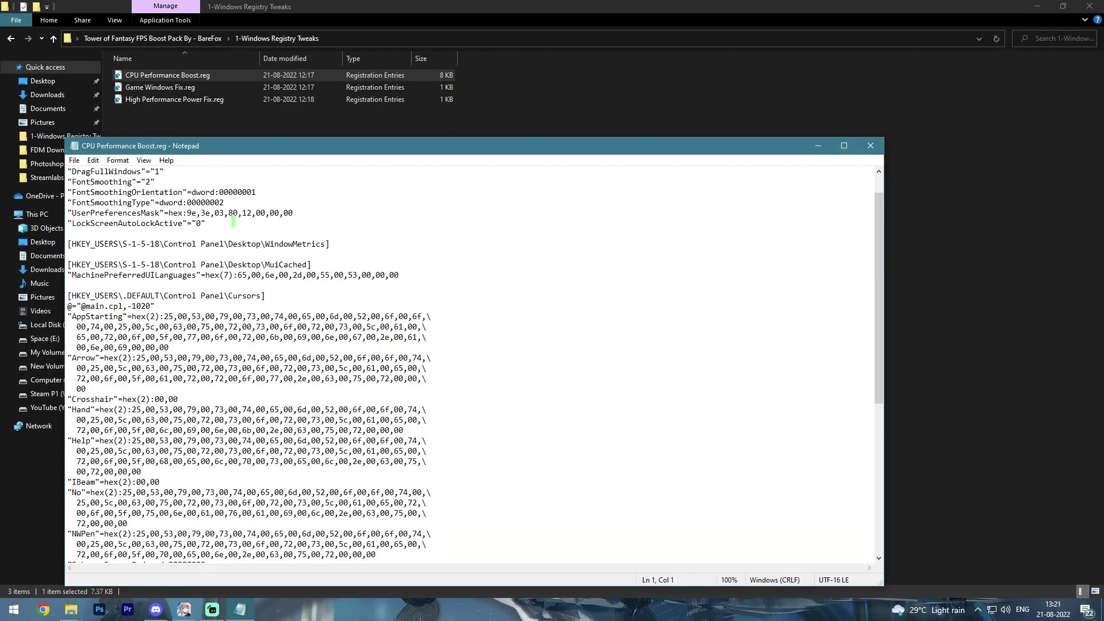
scroll(233, 226, "down", 6)
scroll(233, 227, "down", 4)
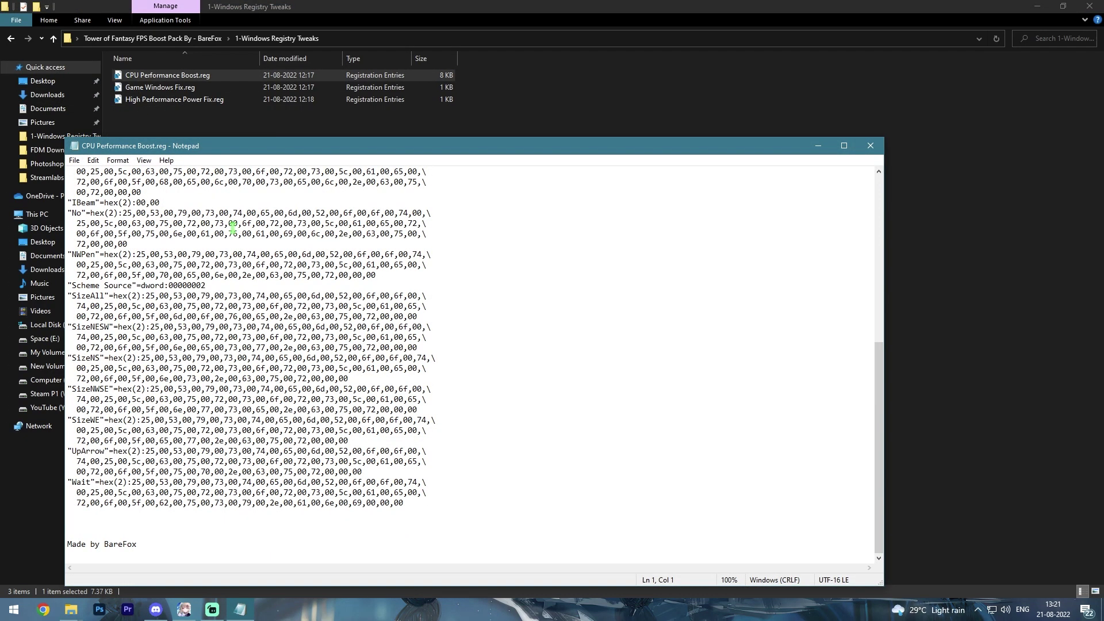
- Return to the start of CPU Performance Boost.reg and close the file unedited
scroll(281, 287, "up", 9)
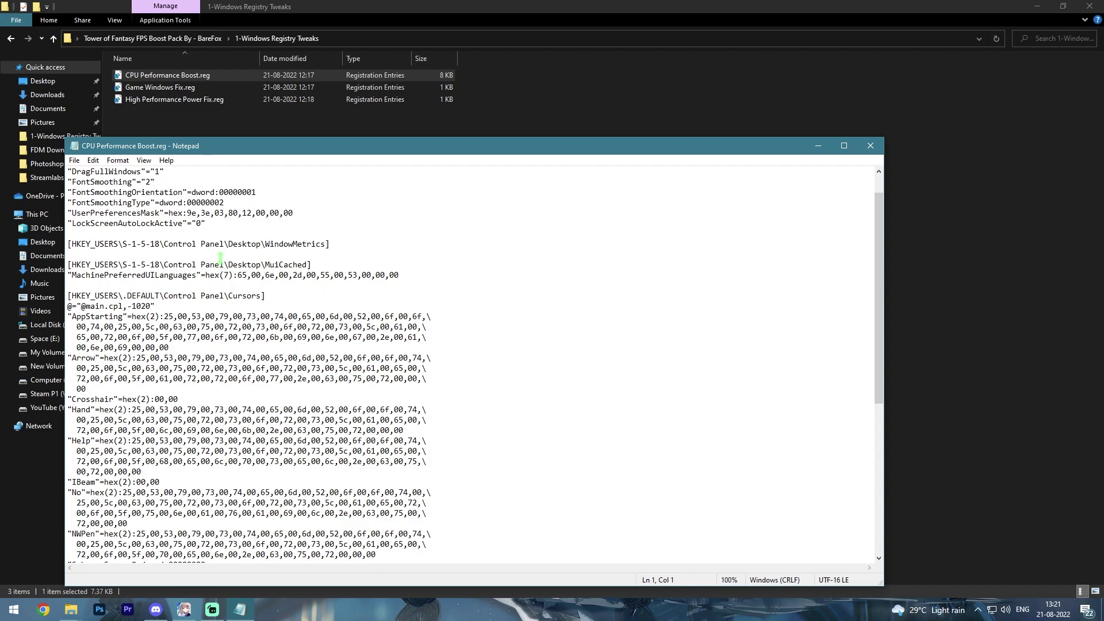
scroll(303, 259, "up", 1)
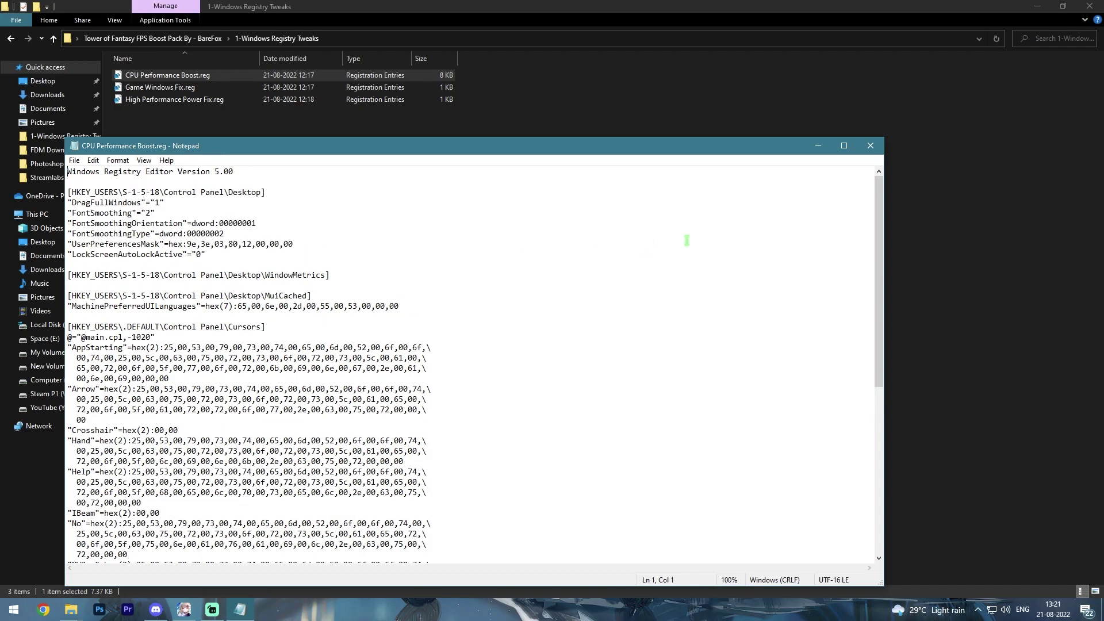
left_click(872, 148)
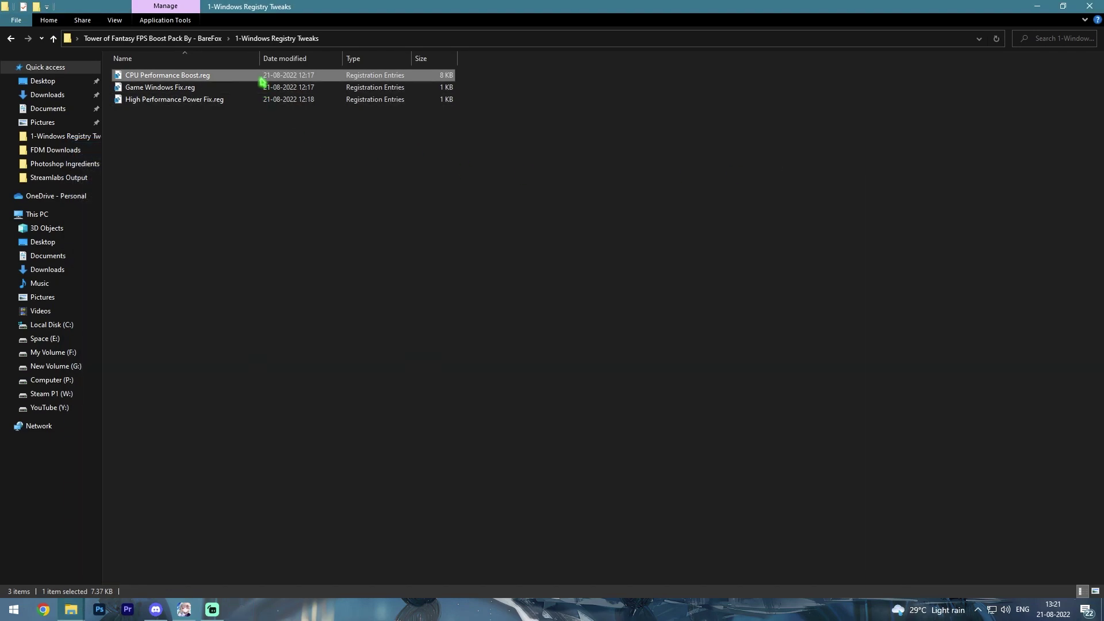
right_click(262, 81)
left_click(404, 148)
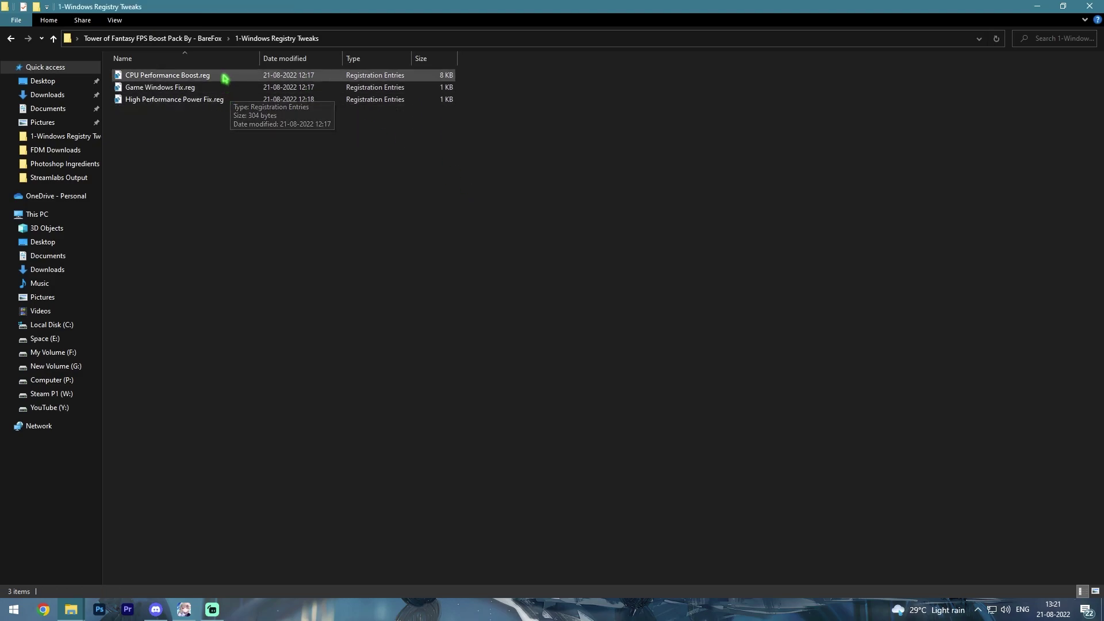
- Go back to the boost pack folder and open its 2-Tower of fantasy High Priority subfolder
left_click(165, 87)
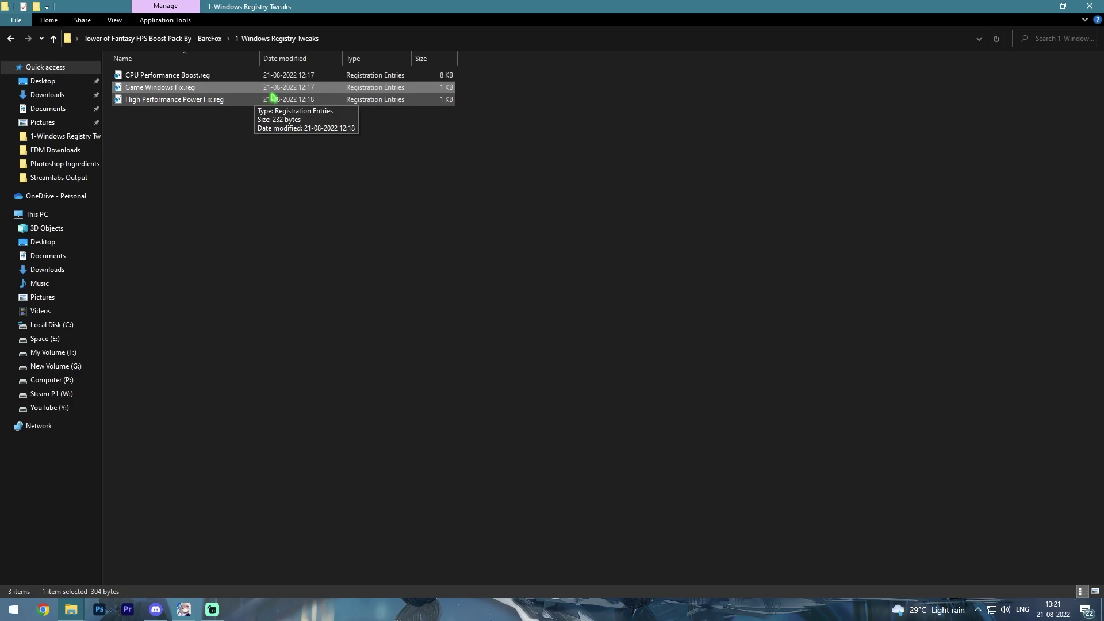
left_click(206, 103)
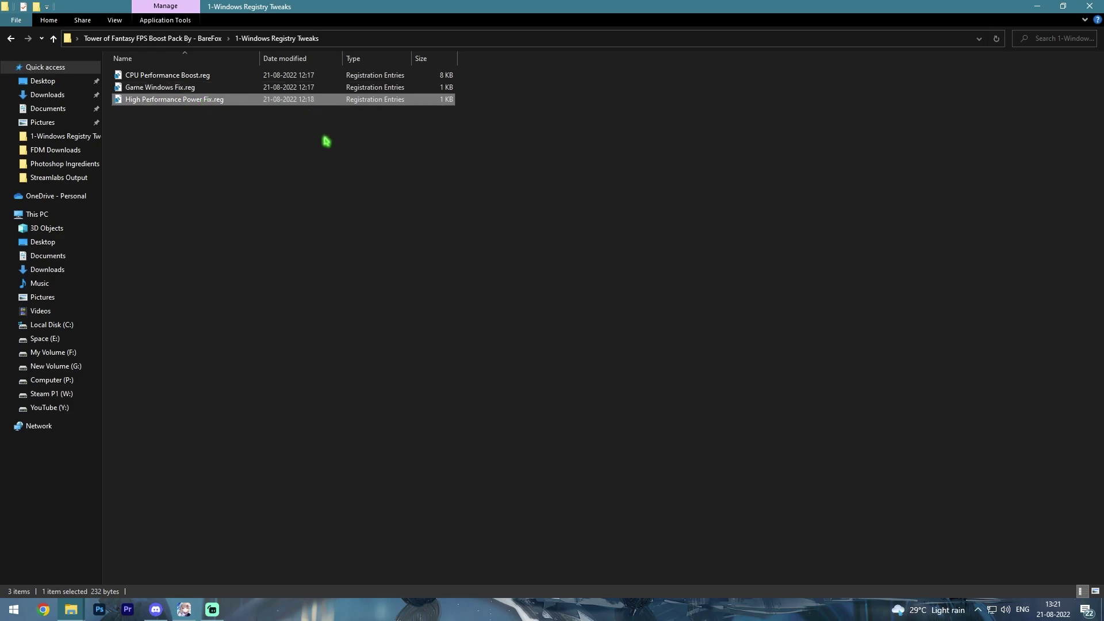
left_click(198, 39)
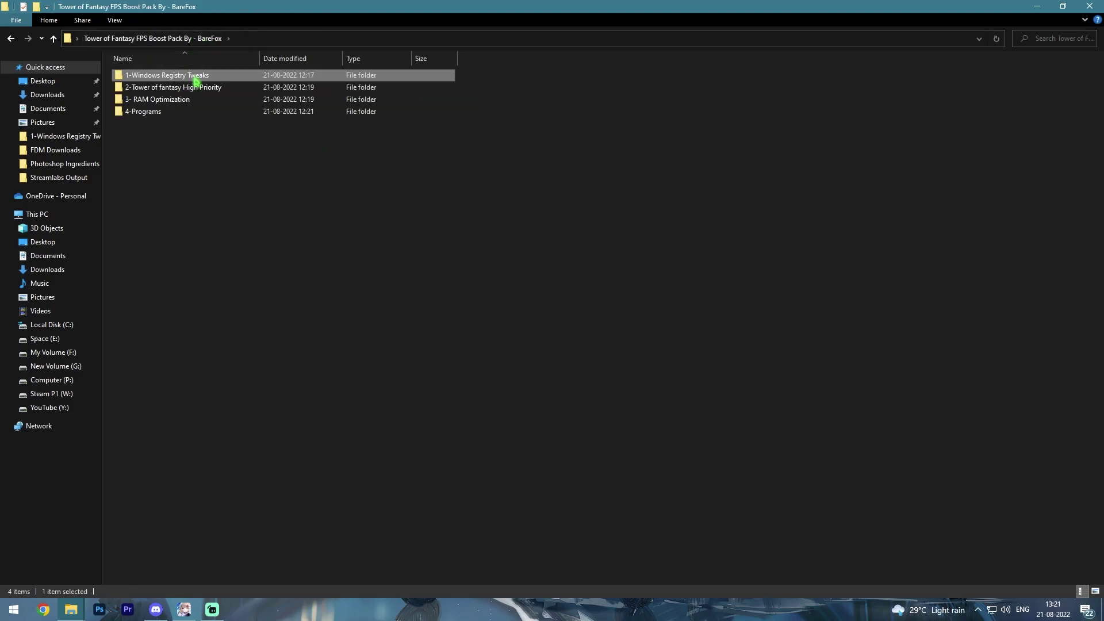
double_click(178, 87)
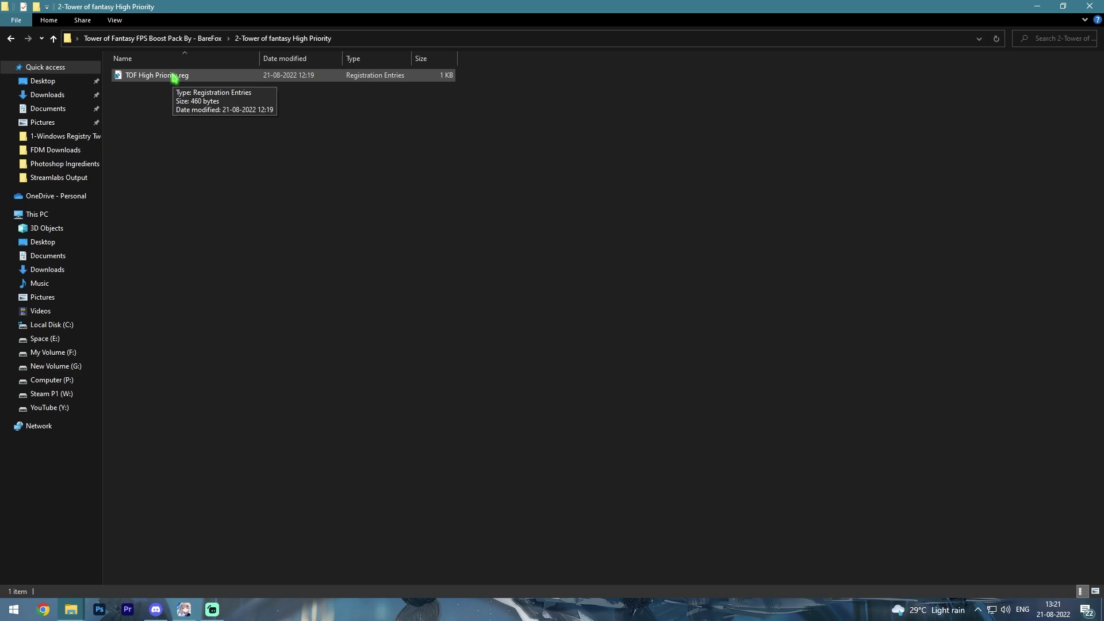
- Open TOF High Priority.reg in Notepad, examine the CpuPriorityClass entry for tof_launcher.exe, and close the file
left_click(174, 77)
right_click(173, 76)
left_click(128, 93)
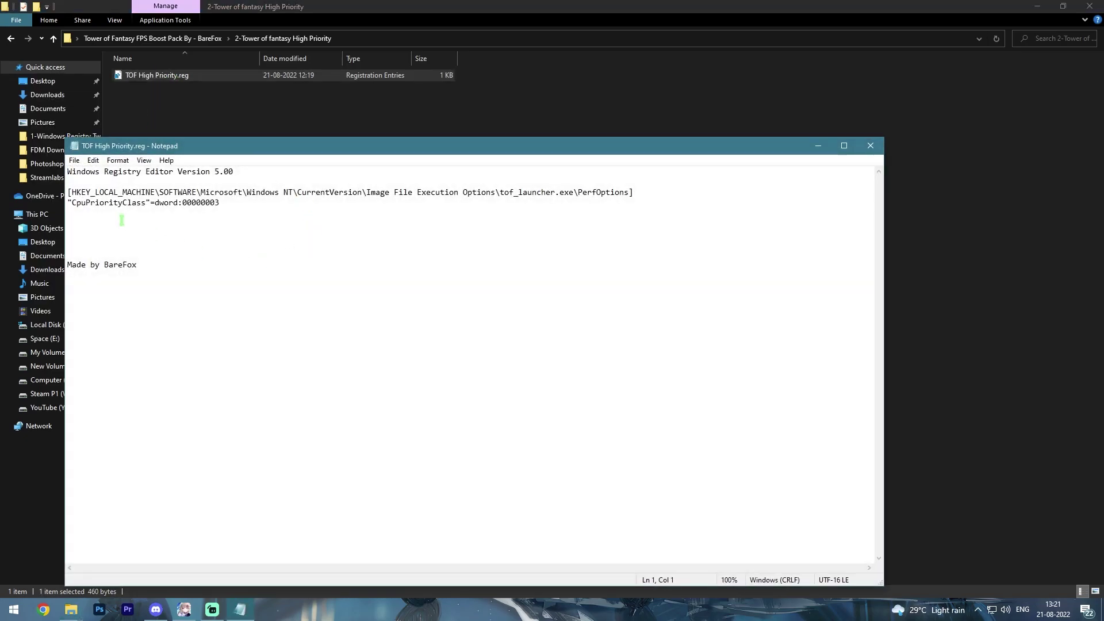
left_click_drag(270, 213, 64, 195)
left_click(386, 243)
left_click(870, 146)
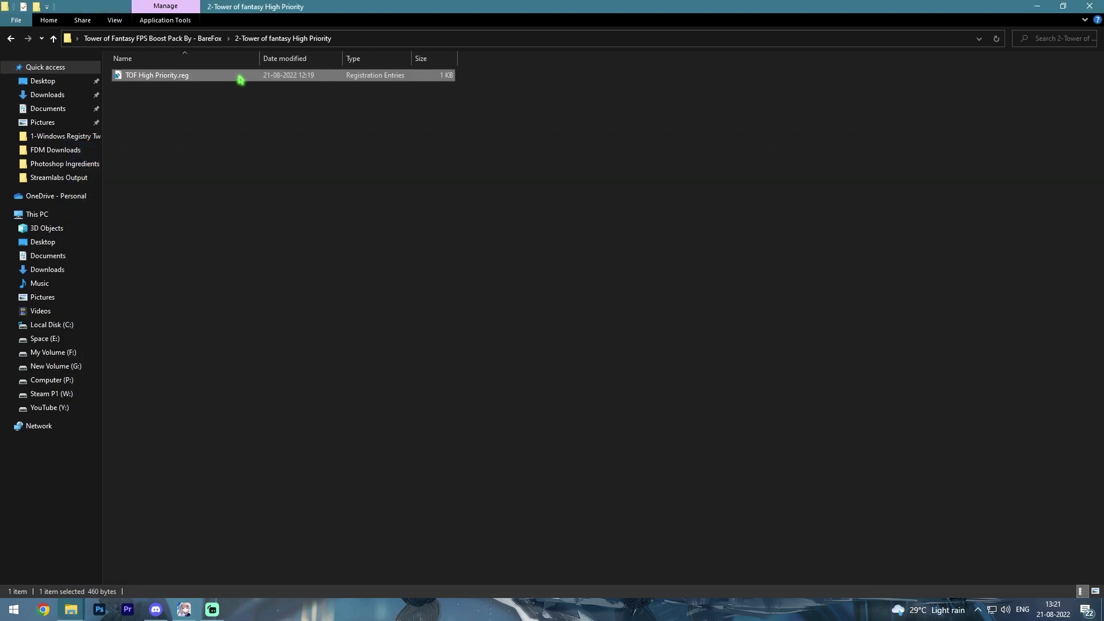
right_click(241, 79)
left_click(440, 163)
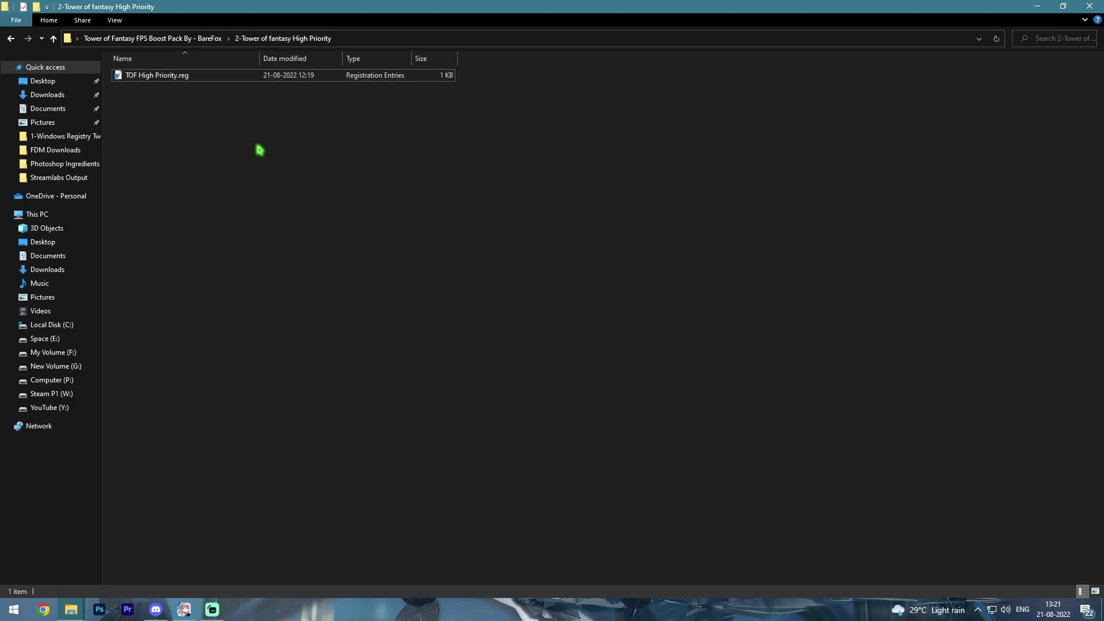
- Open the pack's 3- RAM Optimization subfolder and check the computer's installed physical memory in System Information
left_click(164, 41)
double_click(162, 99)
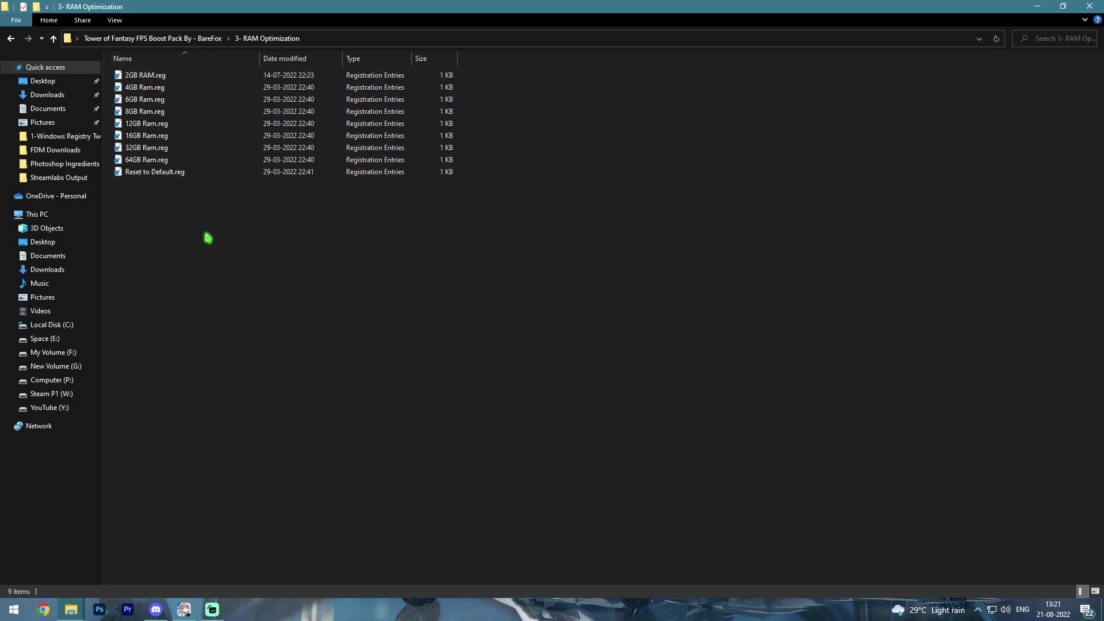
key("super")
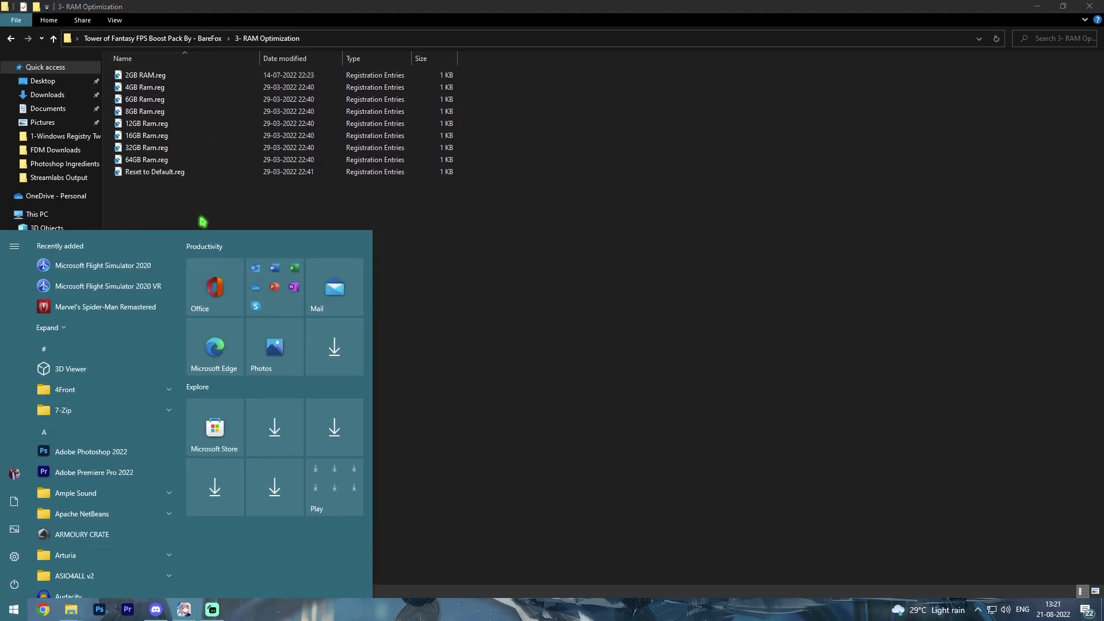
type("system")
key("Return")
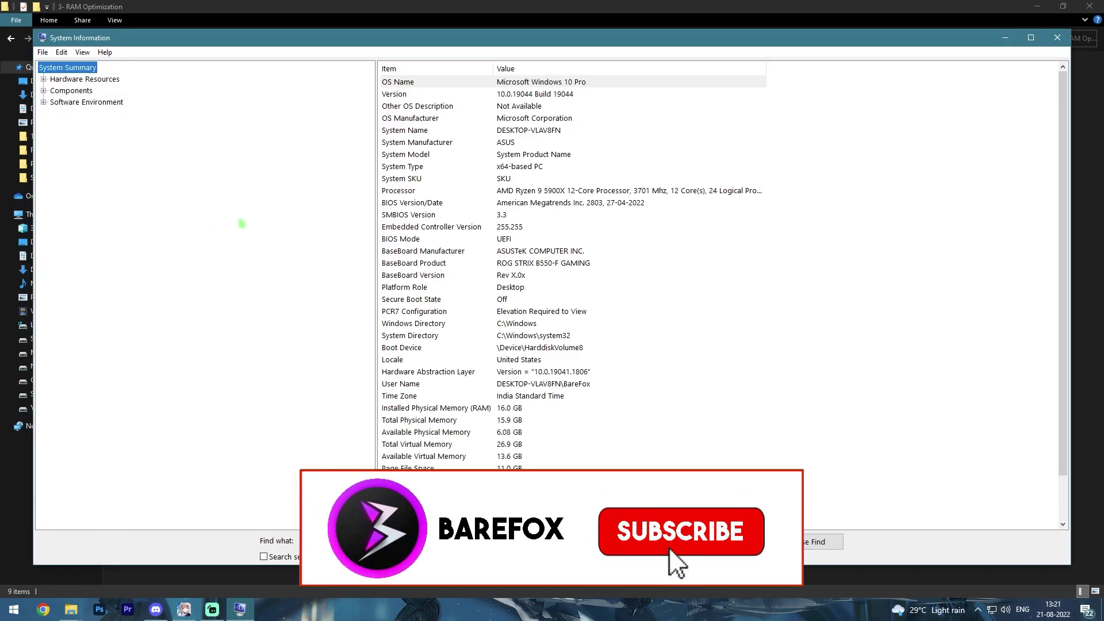
left_click(417, 421)
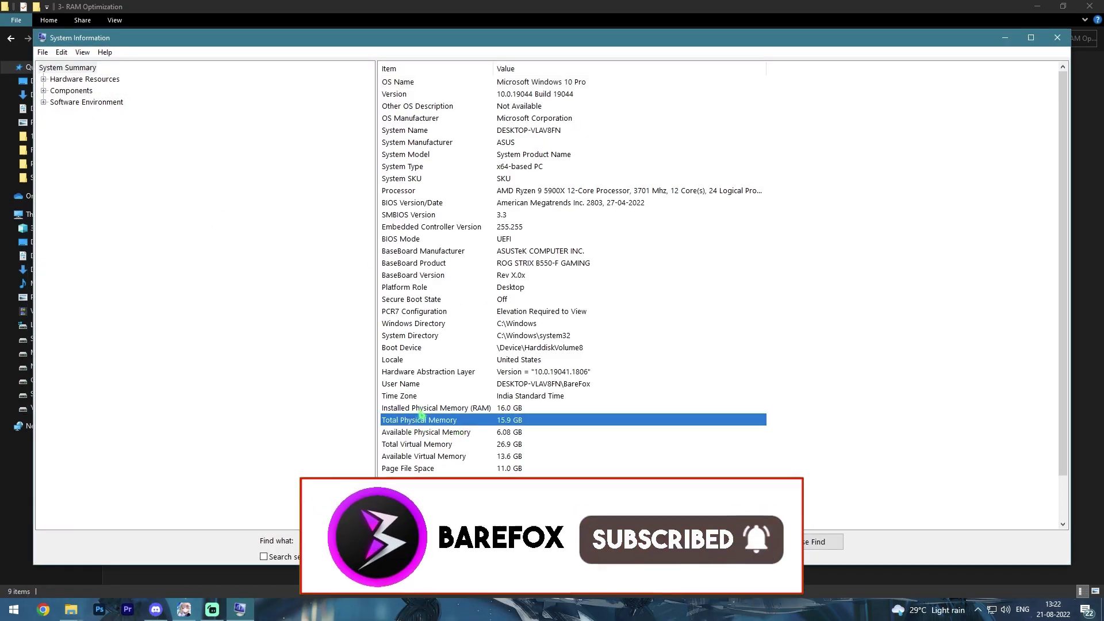
left_click(434, 409)
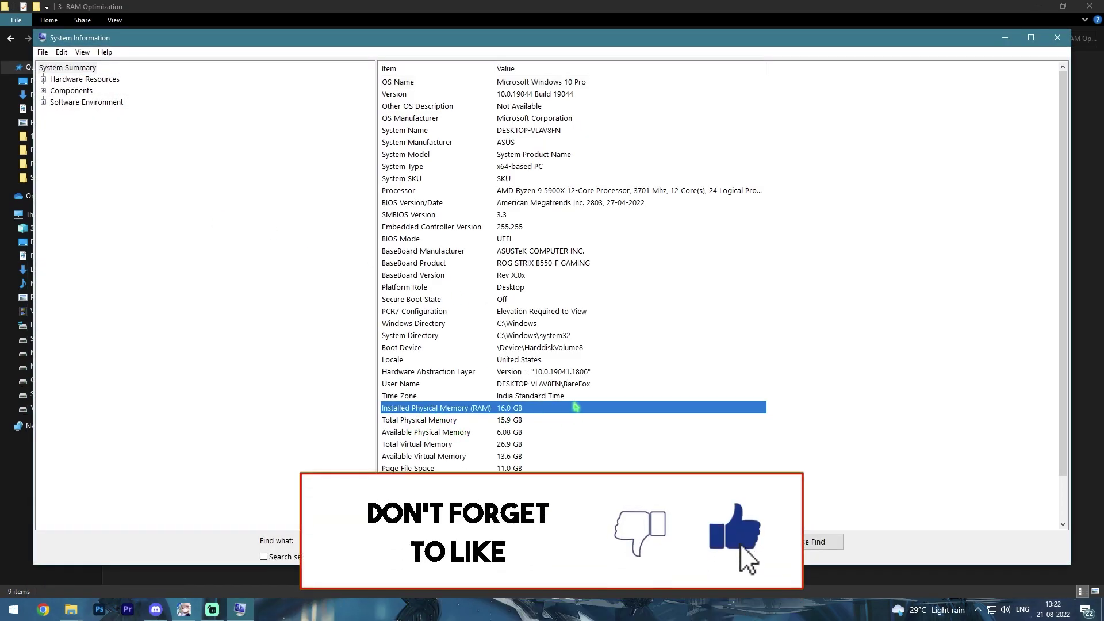
left_click(1057, 37)
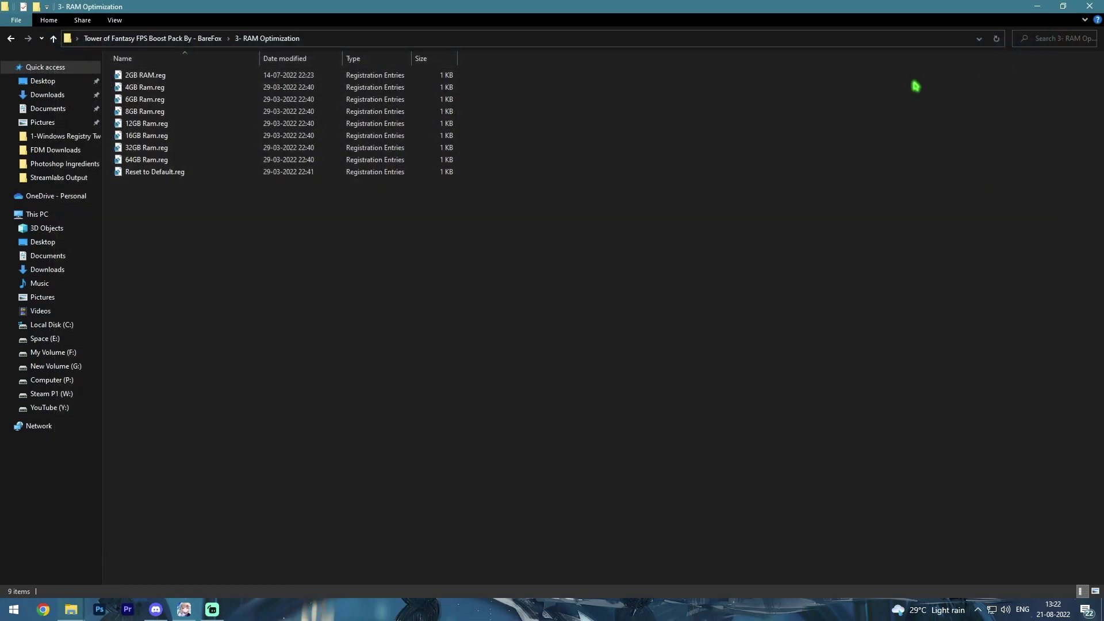
- Select 16GB Ram.reg, and go back through the boost pack folder into its 4-Programs subfolder
left_click(194, 139)
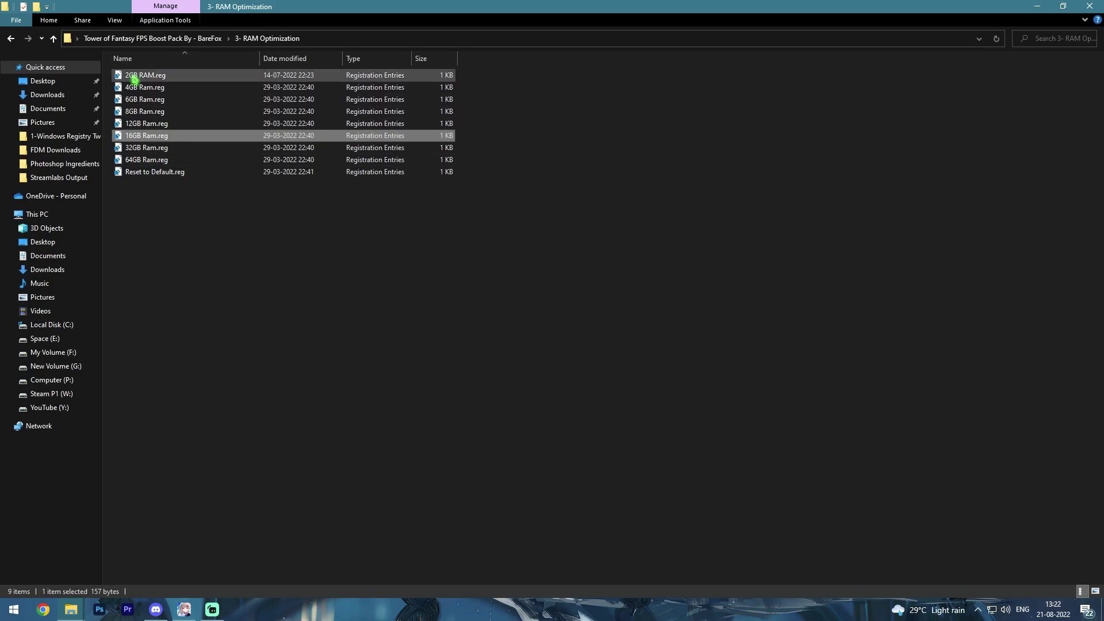
left_click(167, 38)
double_click(141, 112)
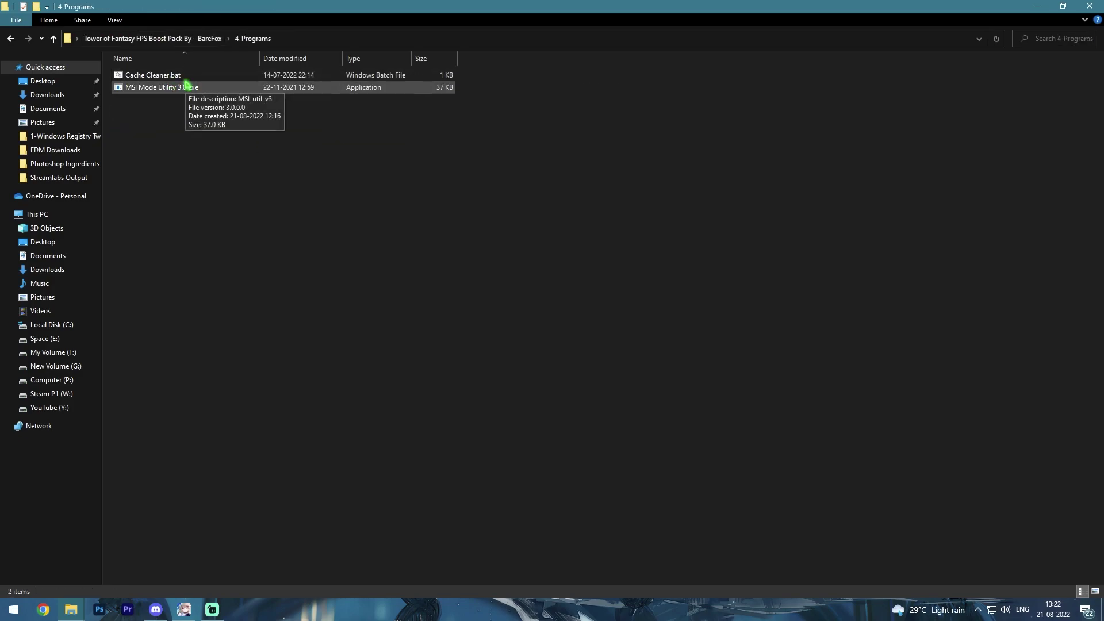
- Review the cleanup commands of Cache Cleaner.bat in Notepad, close it, and run the batch file
left_click(183, 77)
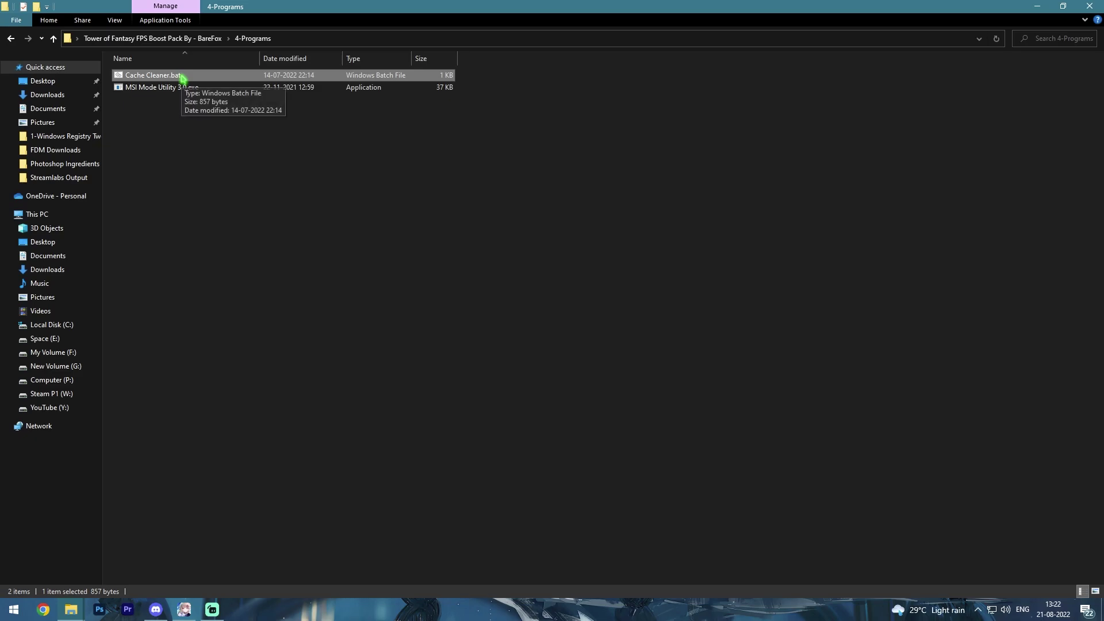
right_click(183, 77)
left_click(123, 99)
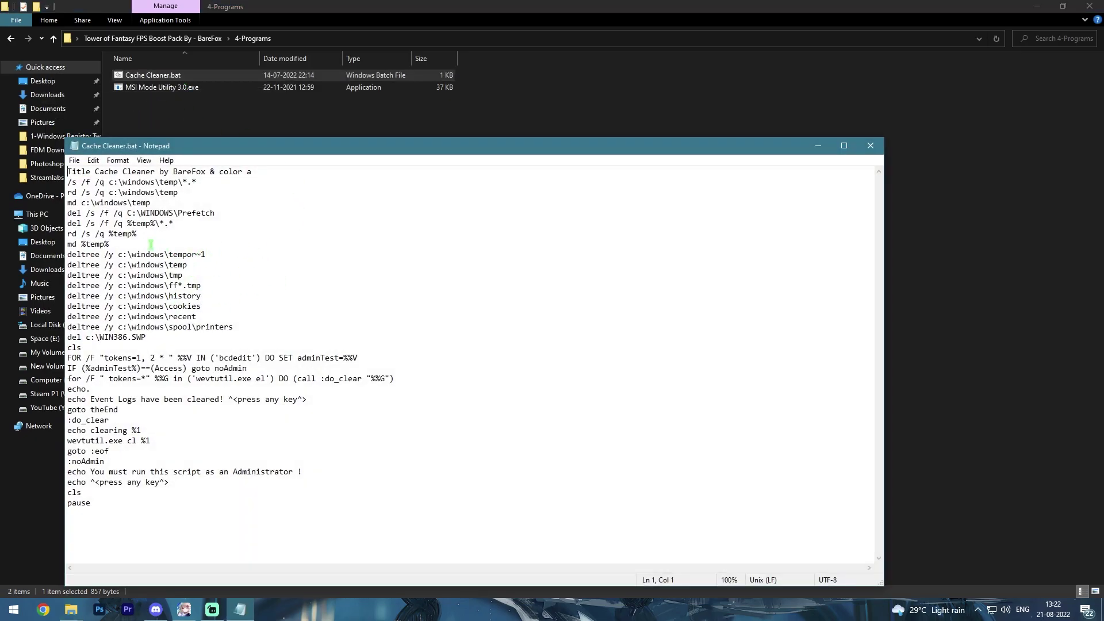
left_click_drag(67, 254, 211, 257)
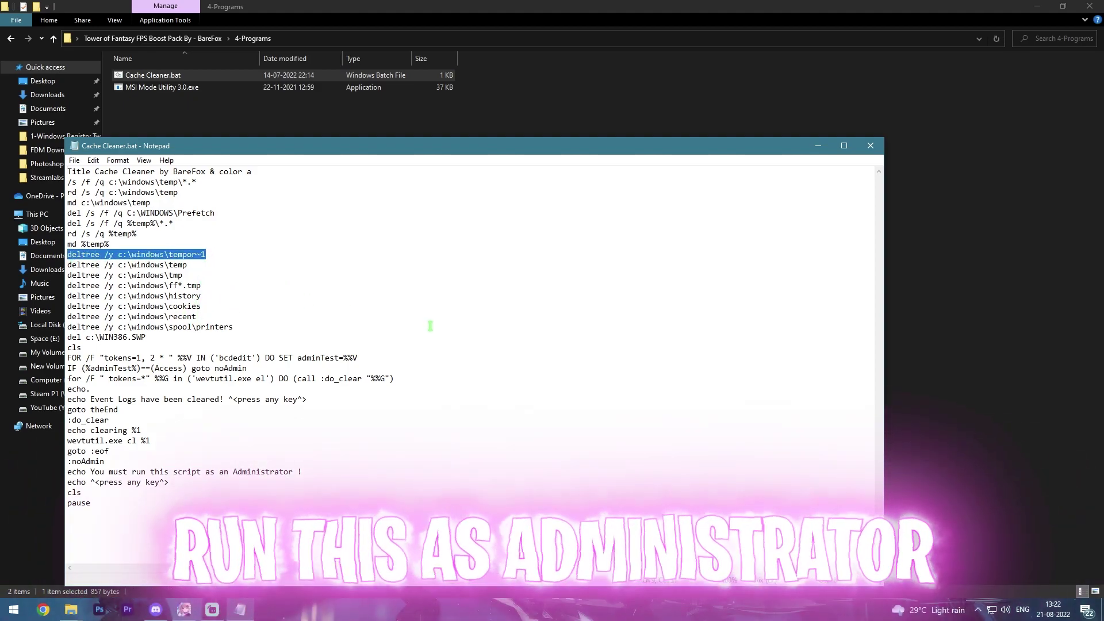
left_click(870, 146)
double_click(264, 76)
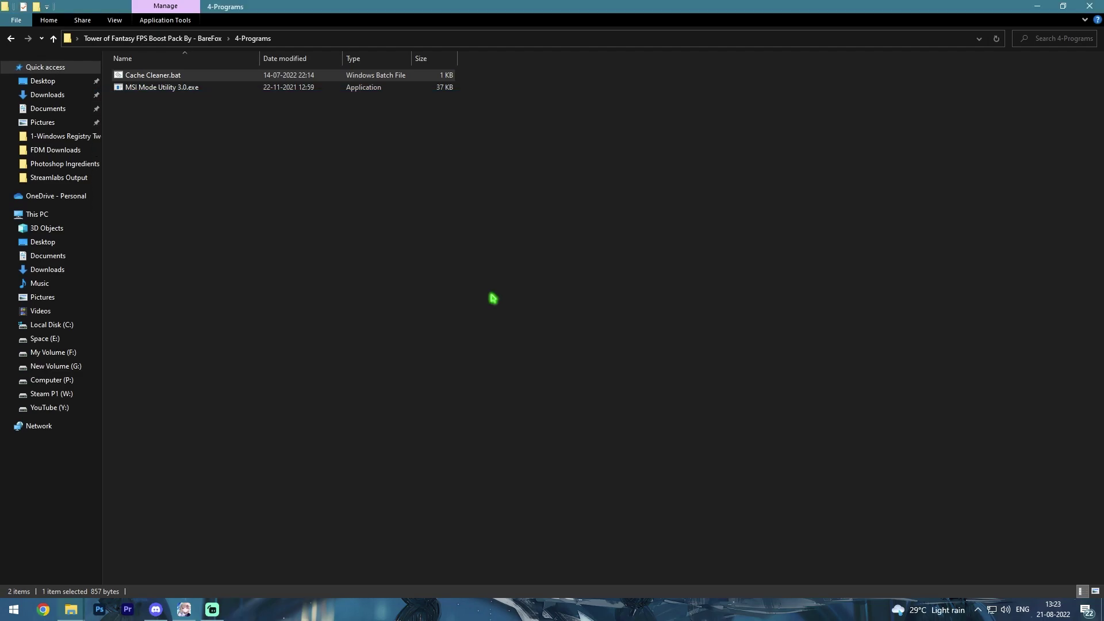
- Run MSI Mode Utility 3.0.exe as administrator
left_click(159, 90)
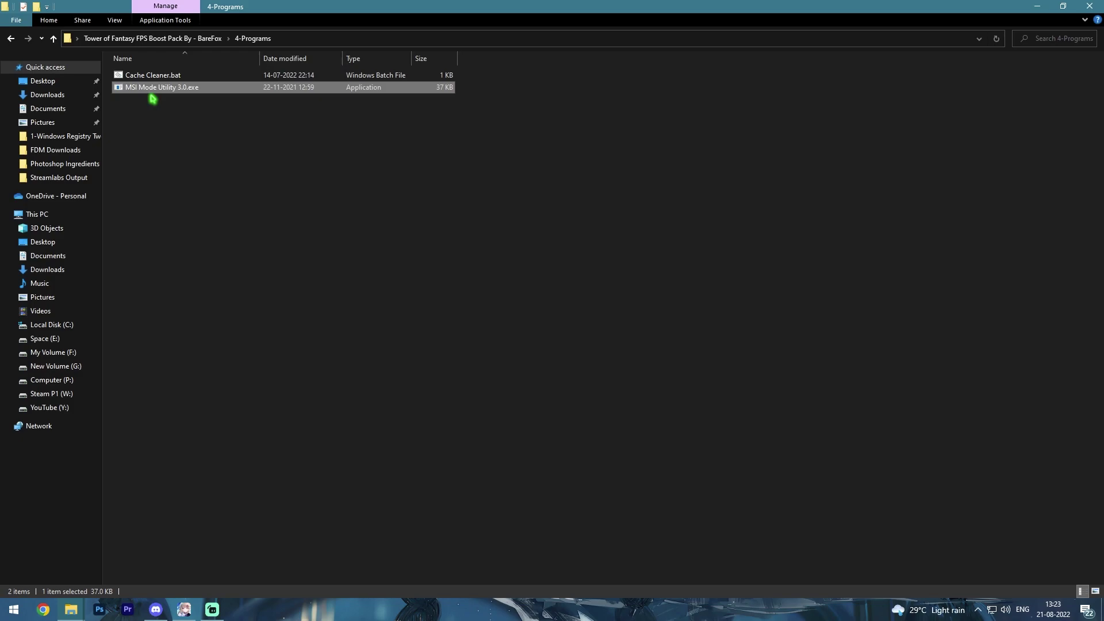
right_click(195, 92)
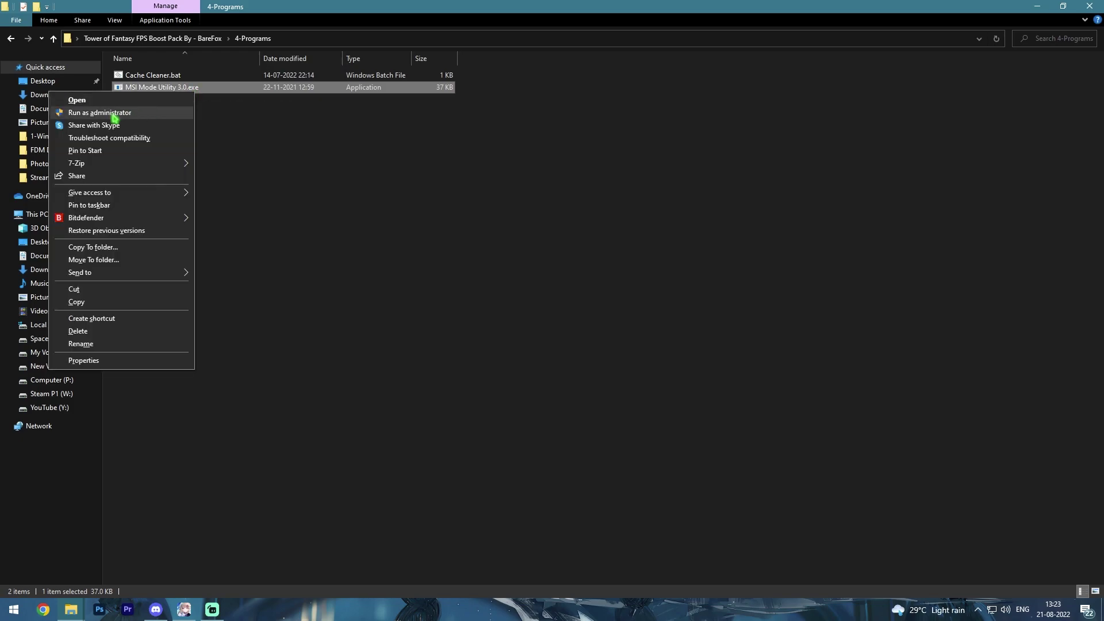
left_click(114, 113)
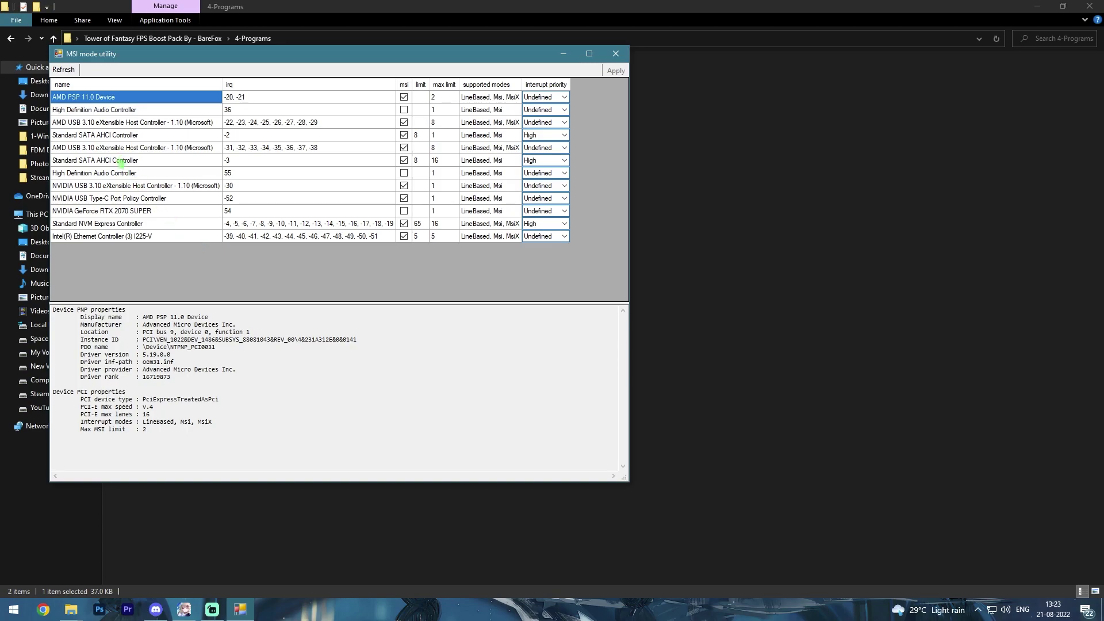
- Set the interrupt priority of the NVIDIA GeForce RTX 2070 SUPER to High, apply it, and close the MSI mode utility
left_click(134, 211)
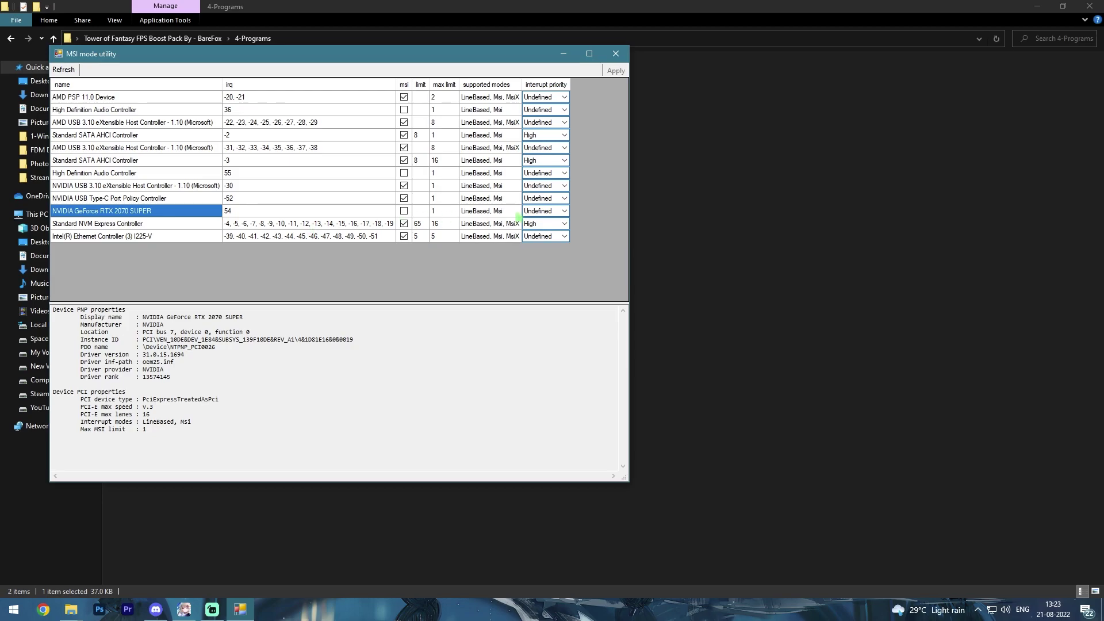
left_click(547, 211)
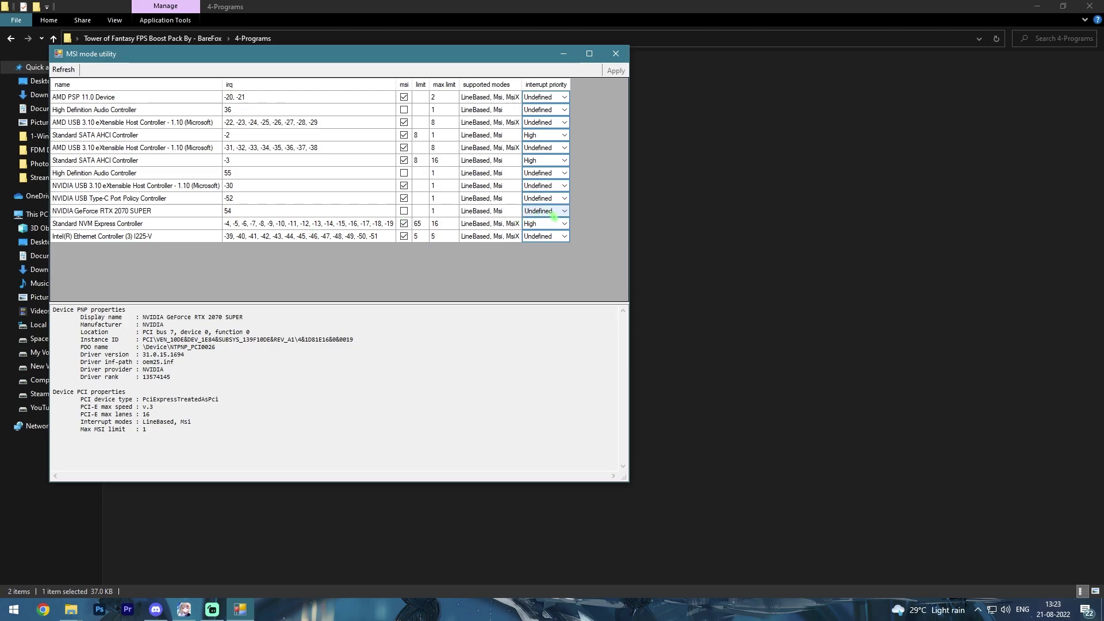
left_click(554, 216)
left_click(541, 245)
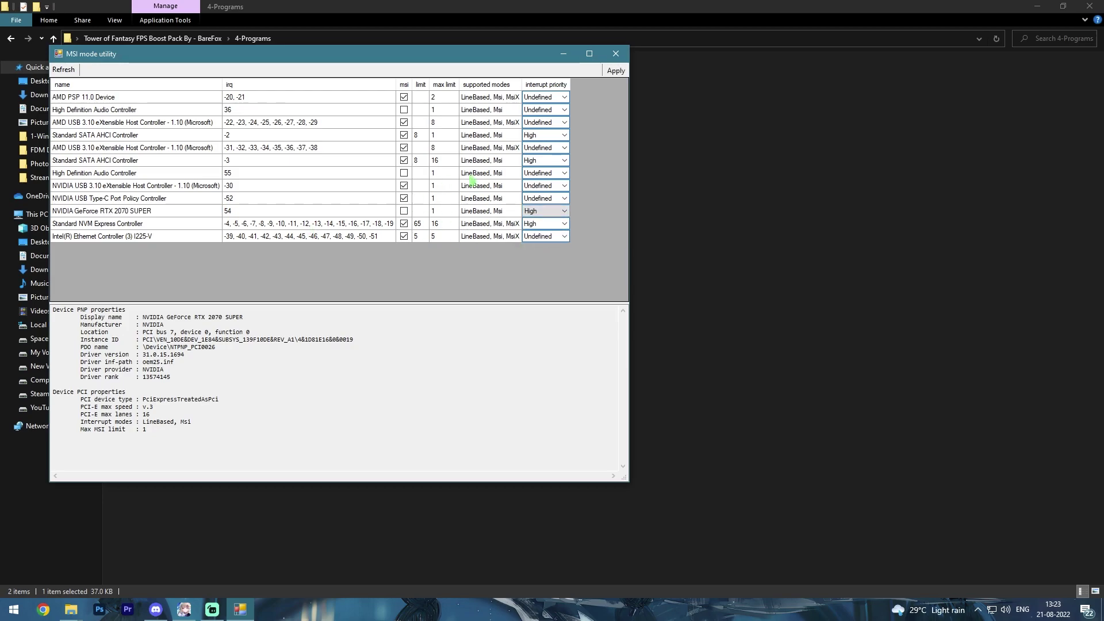
left_click(618, 73)
left_click(616, 54)
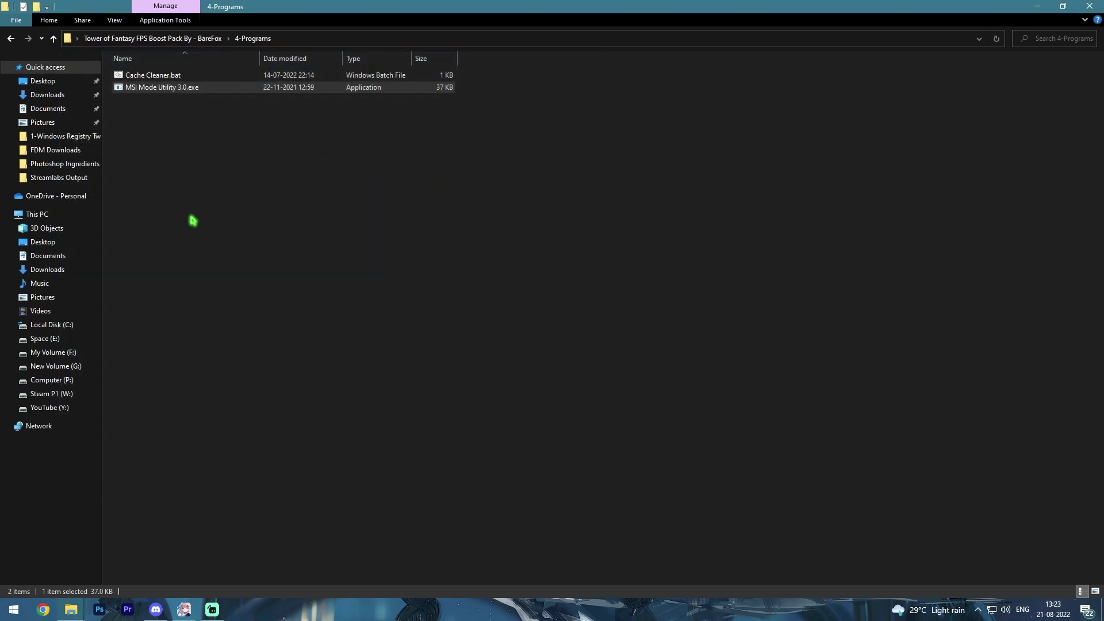
- Close the 4-Programs folder, start Tower of Fantasy from its launcher, and open the in-game Settings
left_click(1090, 7)
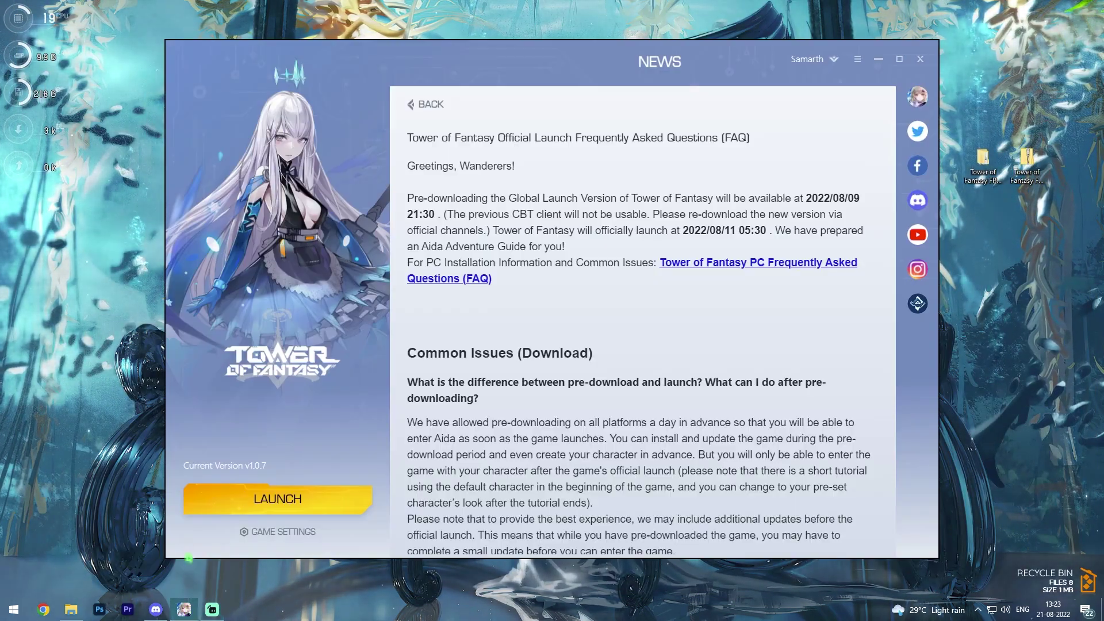
left_click(270, 502)
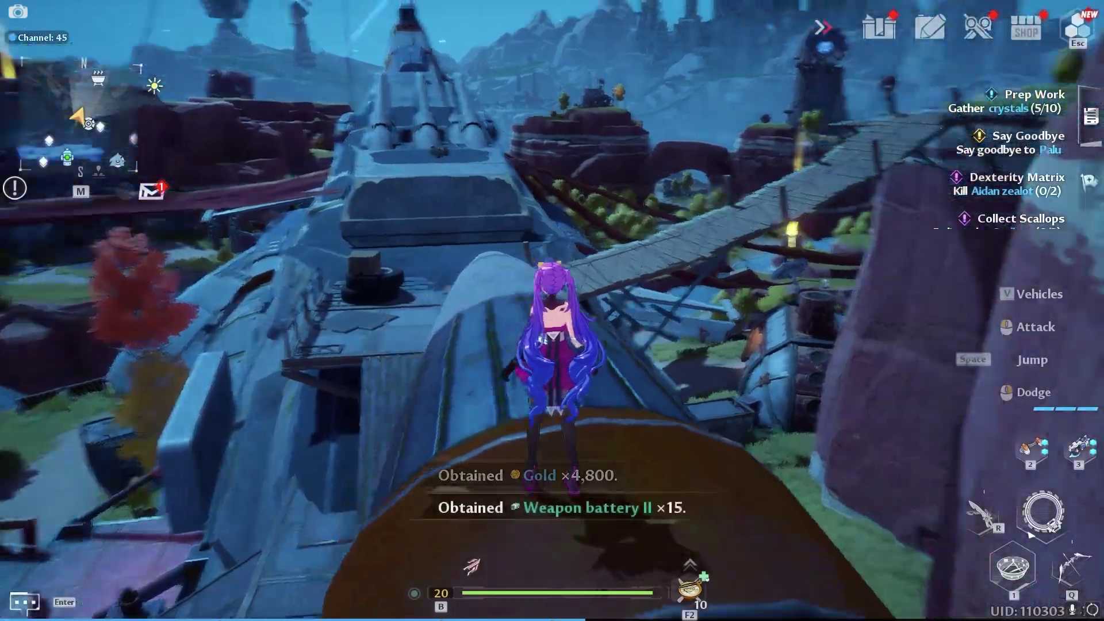
key("w")
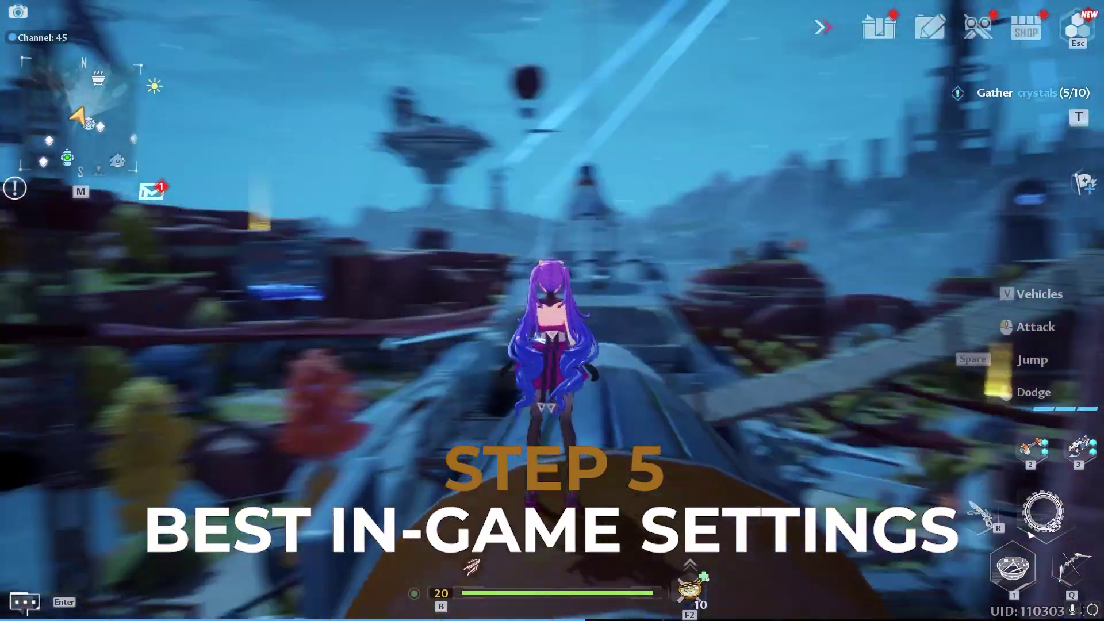
key("Escape")
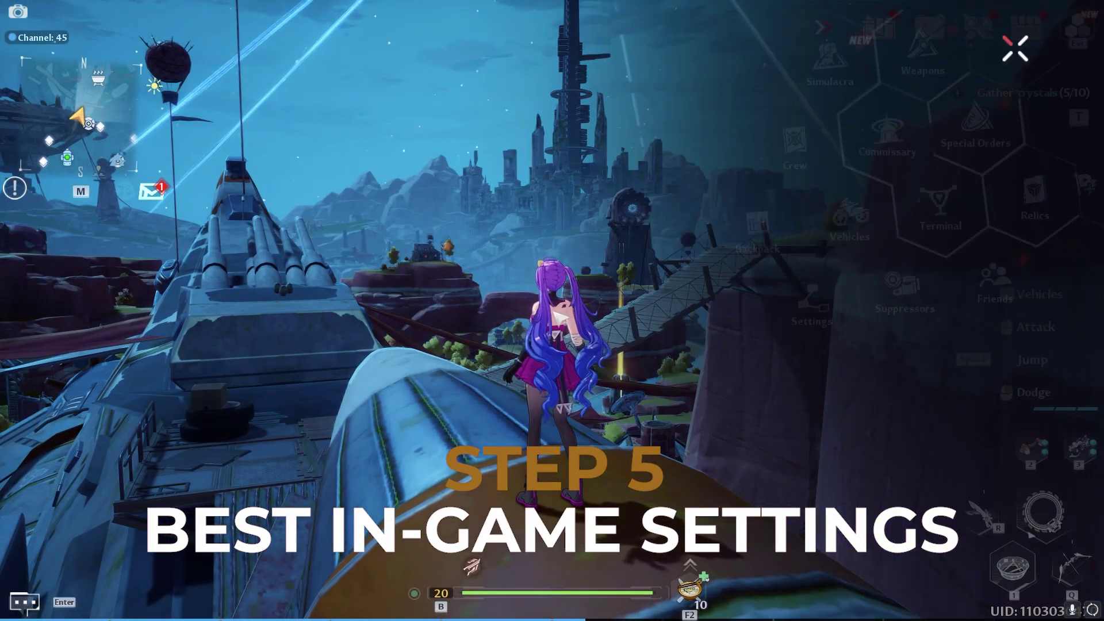
left_click(810, 308)
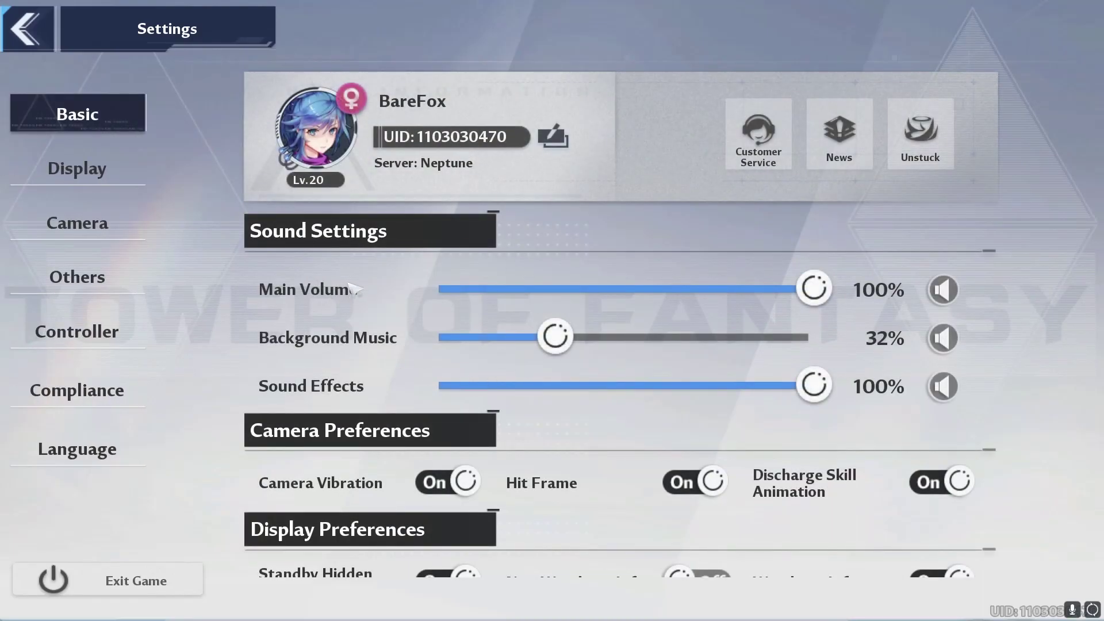
- Open the Display settings and expand the advanced options of the screen settings
left_click(116, 172)
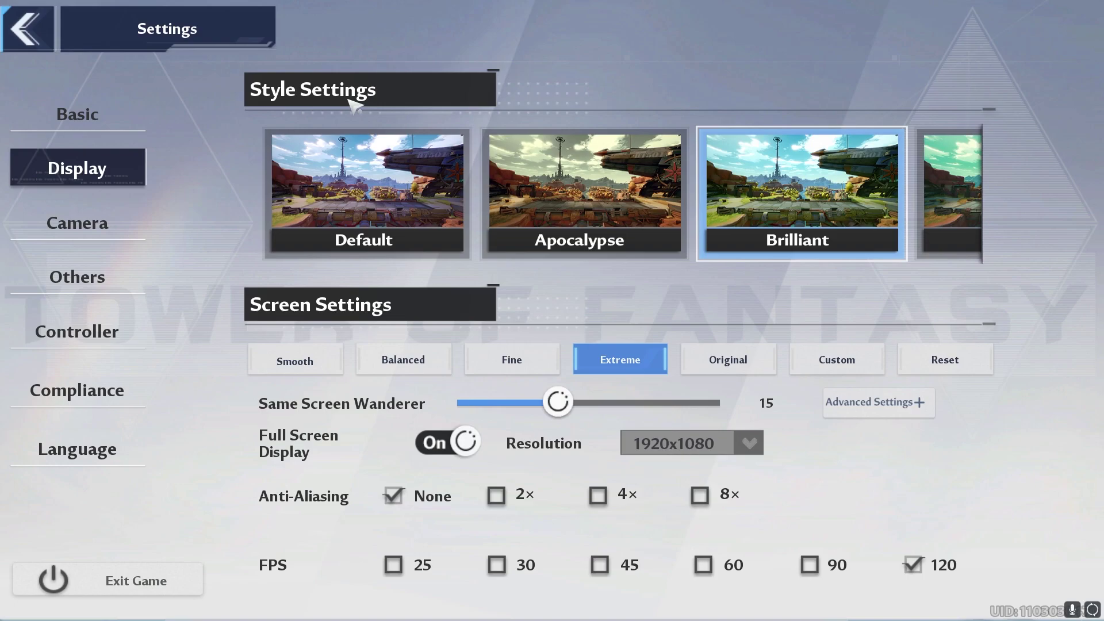
left_click_drag(525, 217, 437, 268)
scroll(419, 284, "down", 2)
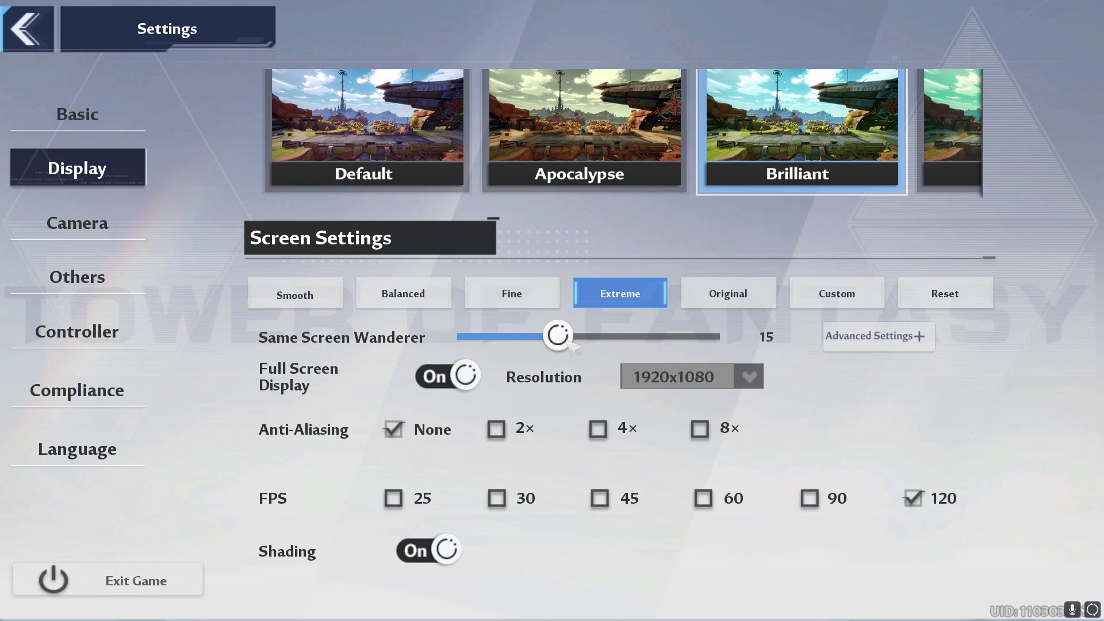
left_click(837, 344)
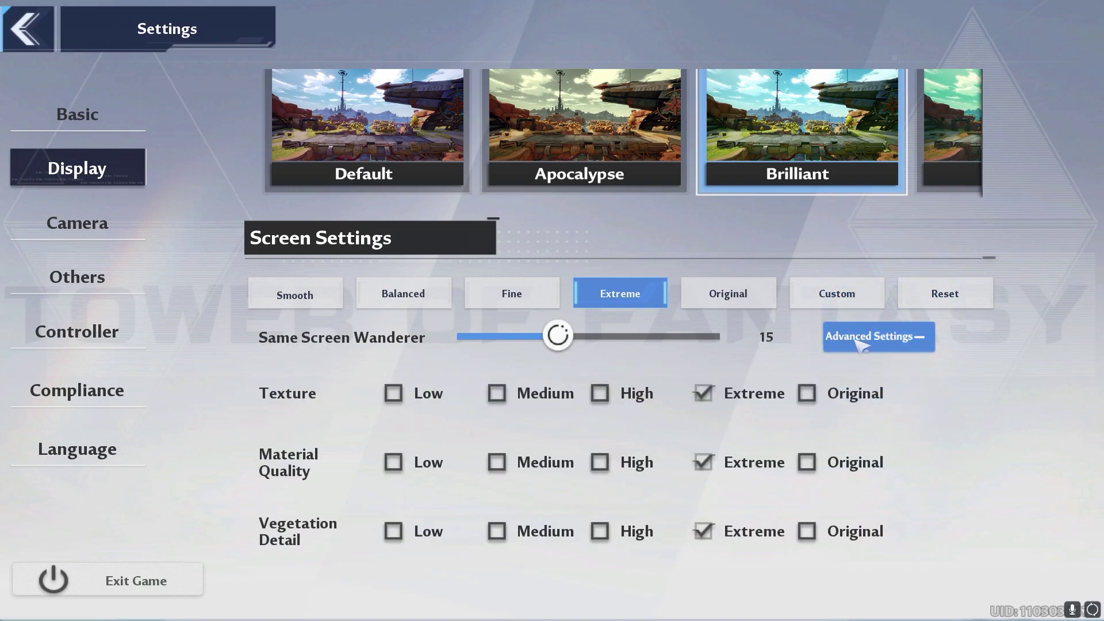
scroll(347, 357, "down", 2)
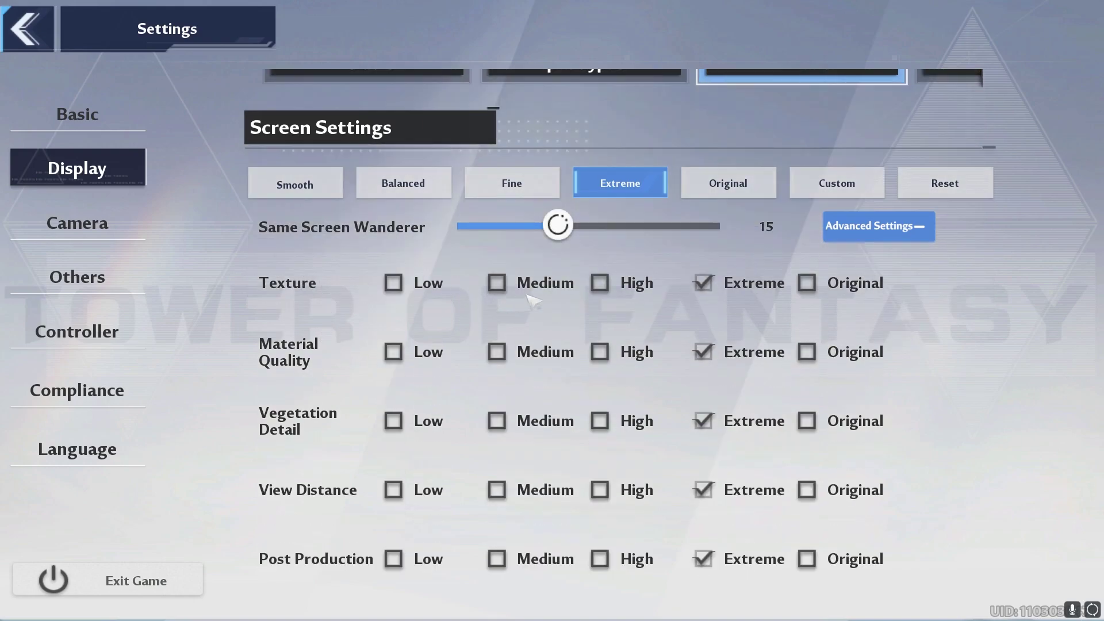
- Set Texture to Medium and Material Quality to Low in the advanced screen settings
left_click(394, 283)
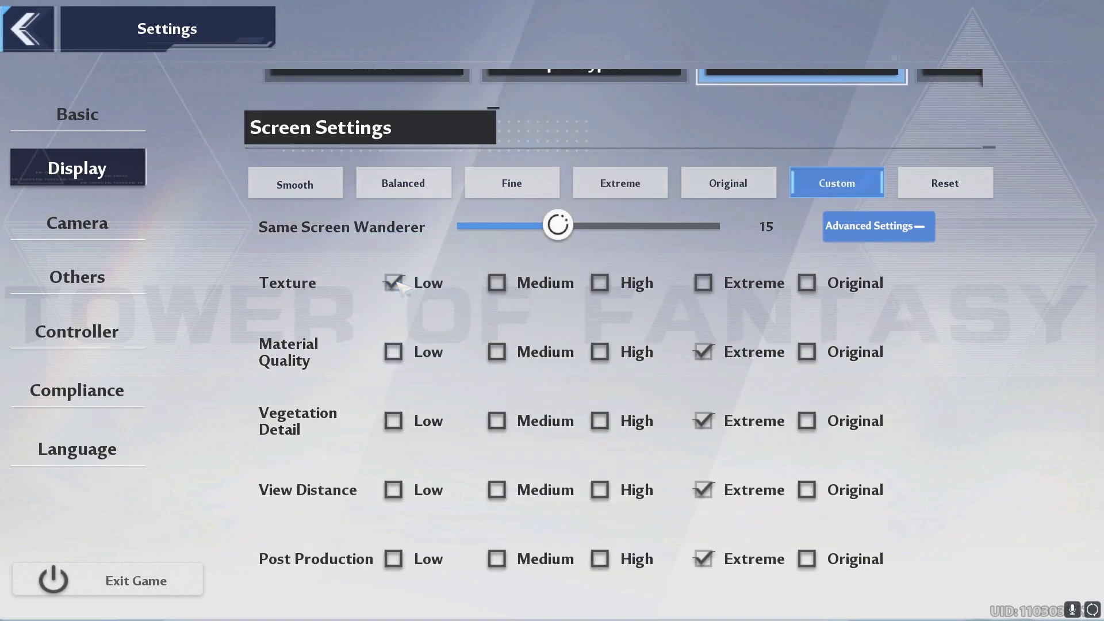
left_click(507, 291)
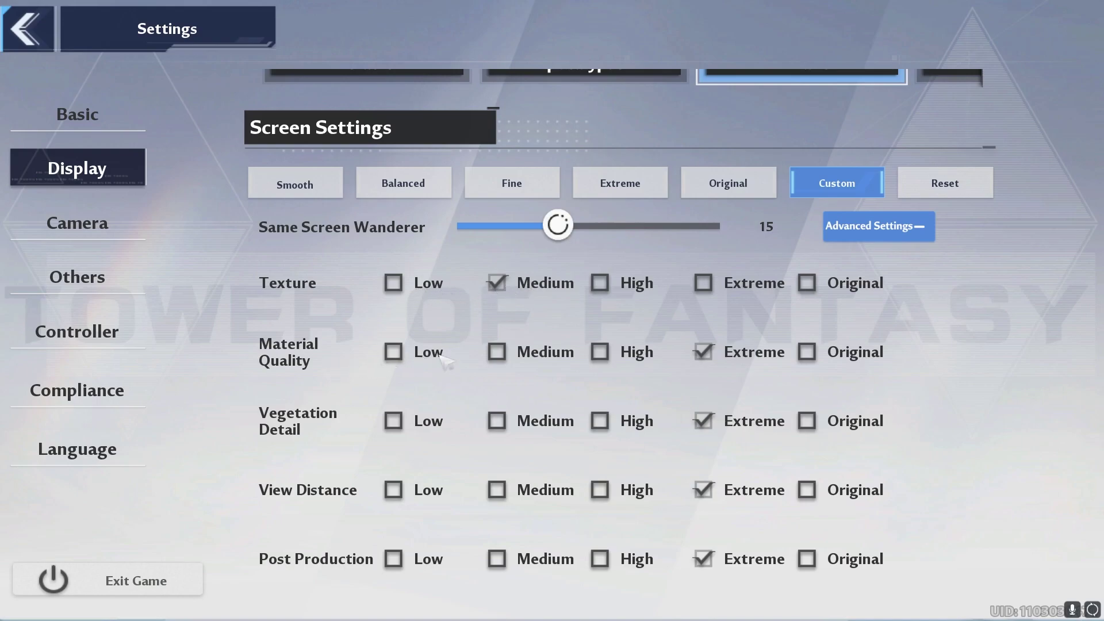
left_click(394, 351)
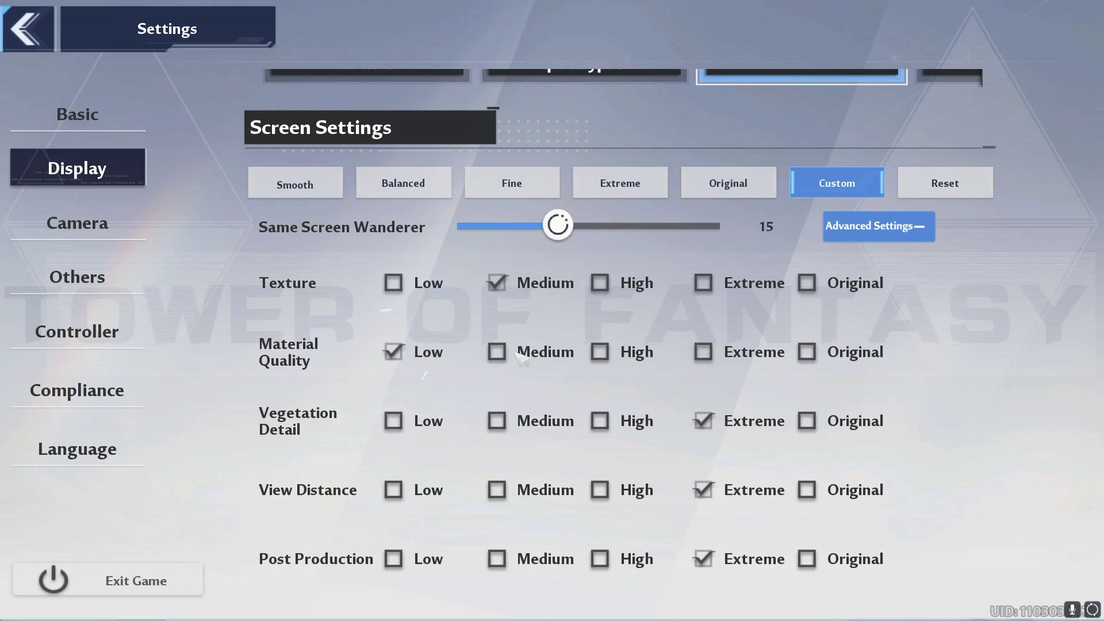
- Set Vegetation Detail to Low and View Distance to High in the advanced screen settings
scroll(525, 359, "down", 1)
scroll(524, 359, "down", 1)
left_click(395, 366)
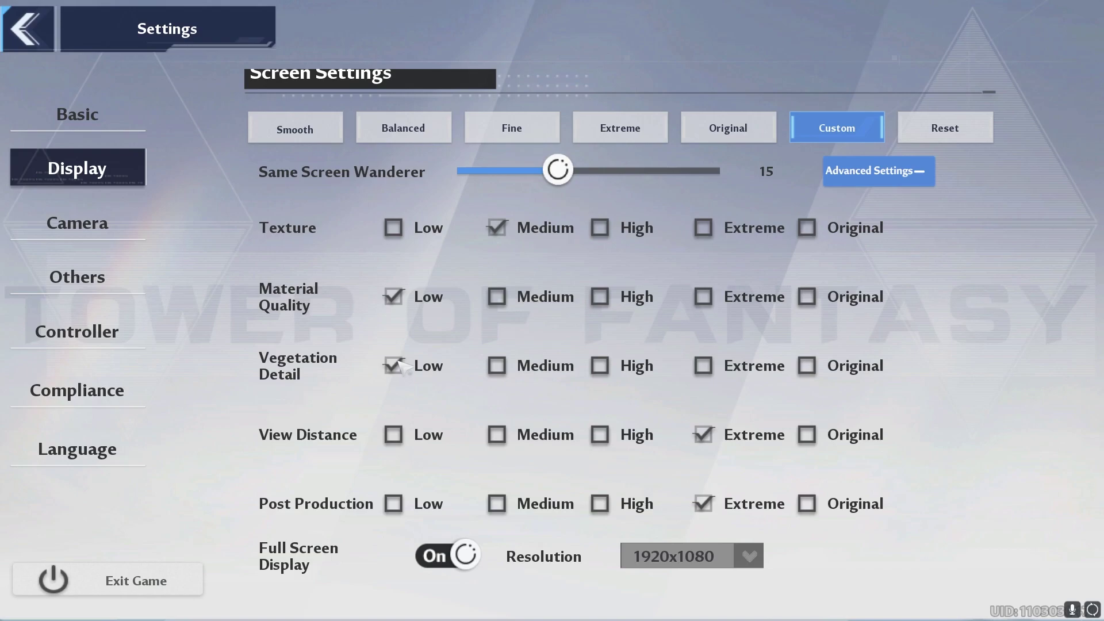
scroll(403, 368, "down", 1)
left_click(599, 407)
- Set Post Production to Low in the advanced screen settings
scroll(452, 407, "down", 2)
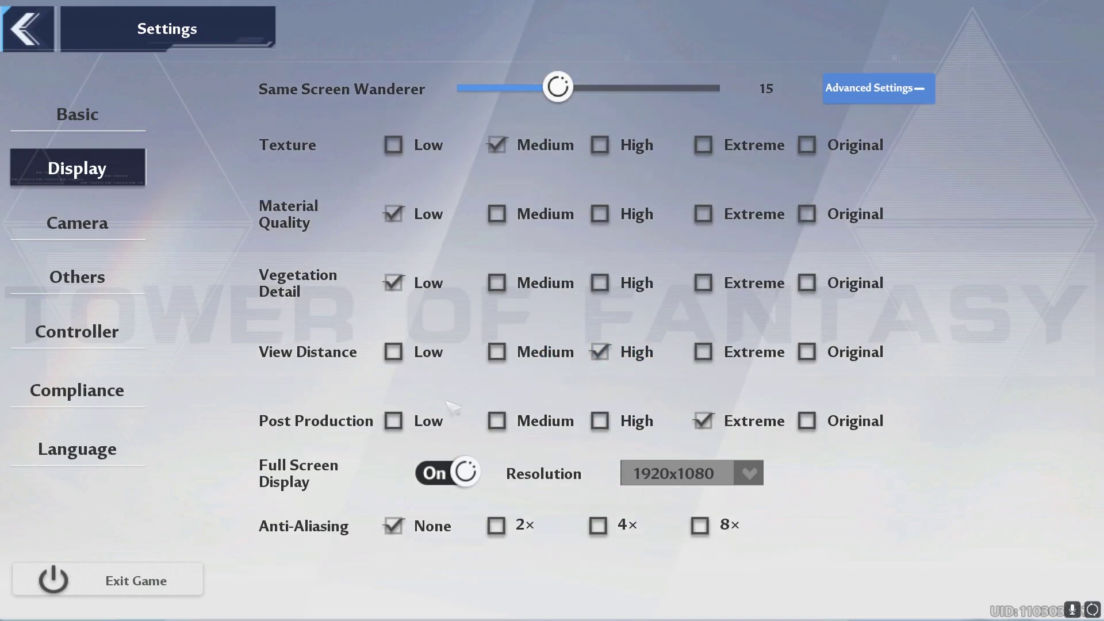
scroll(425, 403, "down", 1)
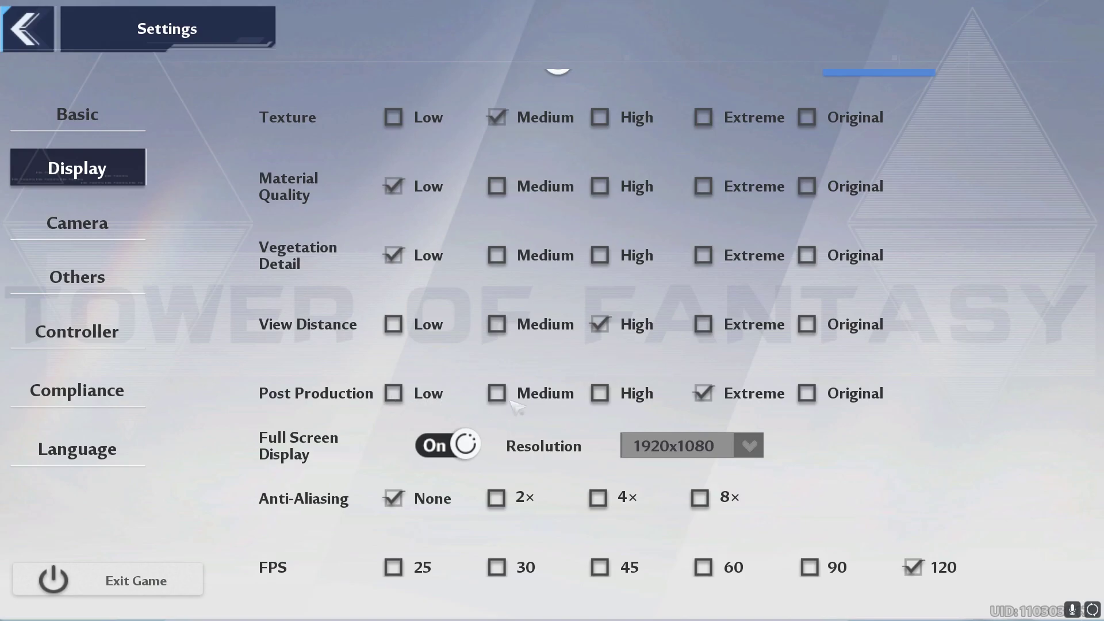
left_click(394, 397)
scroll(463, 397, "down", 1)
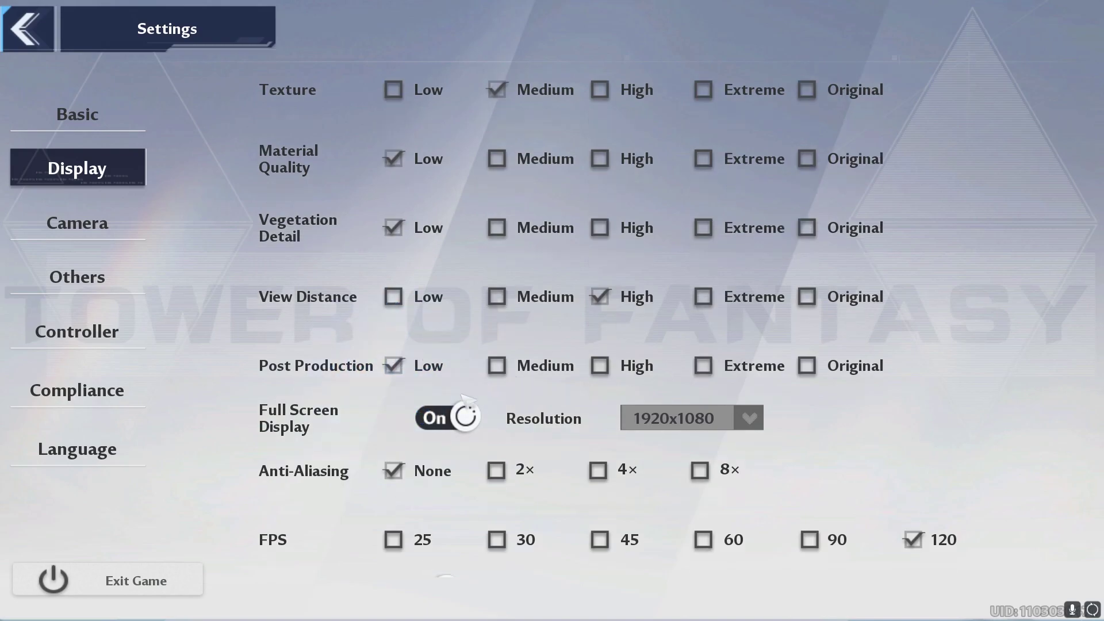